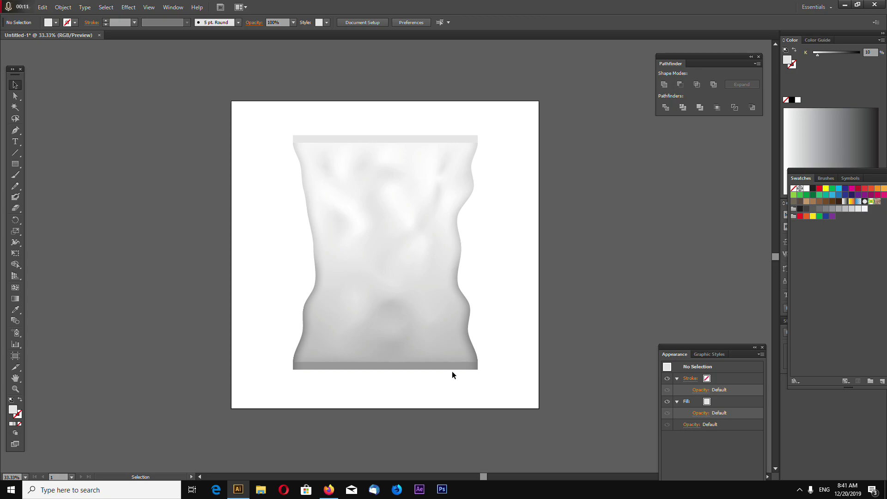
- Select the shaded grey pouch mesh on the artboard and delete it
click(428, 367)
click(416, 396)
drag(238, 399, 575, 99)
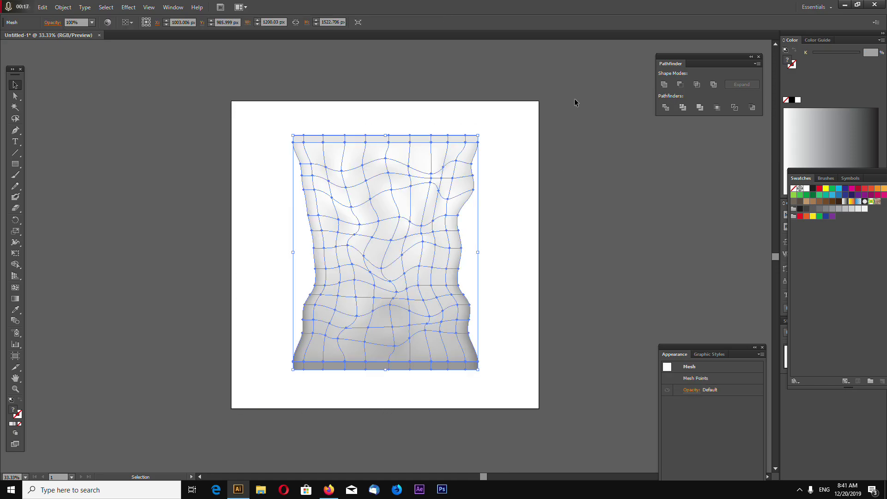
key(Delete)
- Draw a rectangle about 1065 px wide and 1386 px high and shift it slightly left on the artboard
key(ctrl+equal)
drag(16, 165, 48, 164)
key(ctrl+minus)
mouse_move(312, 152)
mouse_down()
mouse_move(416, 353)
mouse_move(476, 366)
mouse_up()
click(15, 88)
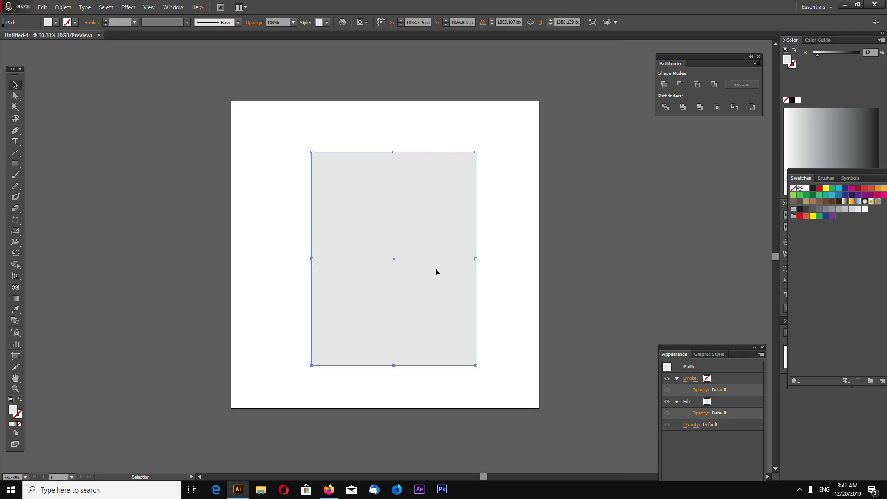
drag(435, 271, 417, 271)
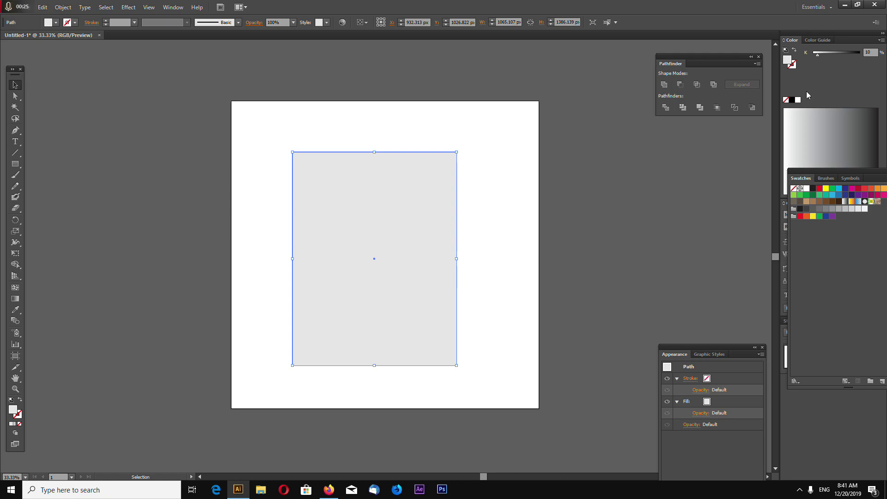
- Set the rectangle's fill to 5% black
click(869, 53)
text(5)
key(Return)
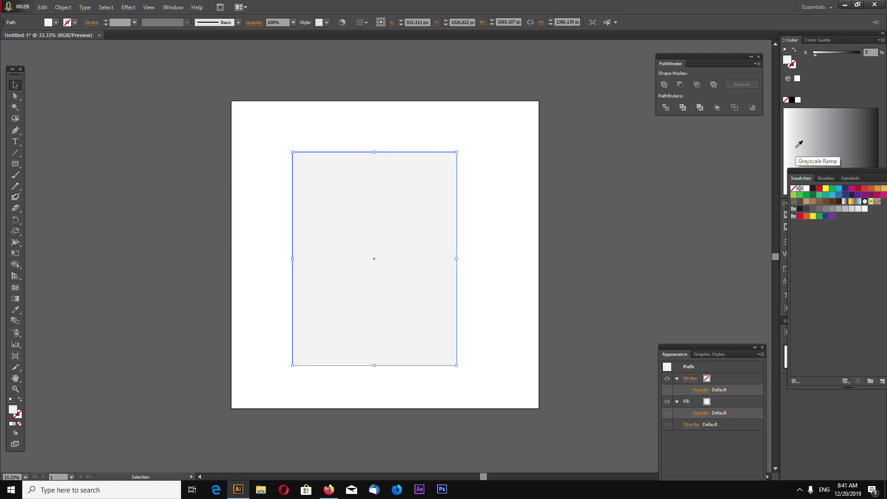
key(ctrl+equal)
click(551, 230)
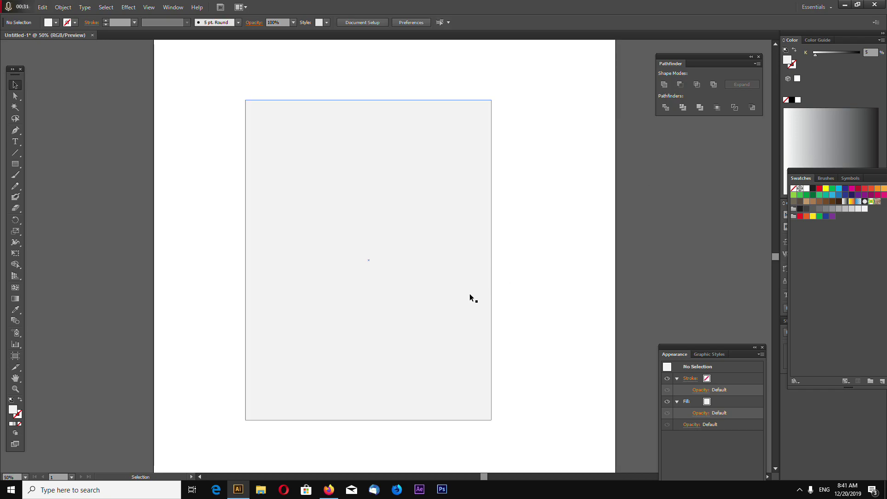
- Add one horizontal mesh line near the rectangle's upper edge and another near its lower edge with the Mesh tool
click(420, 291)
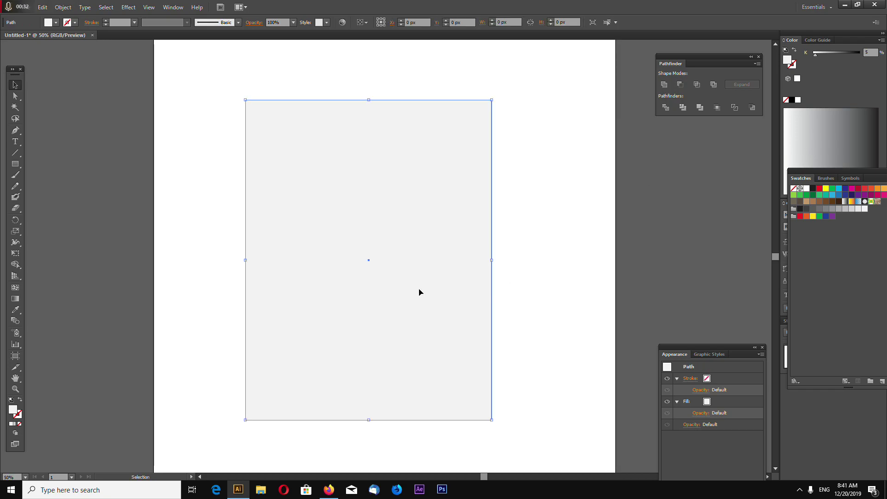
click(16, 287)
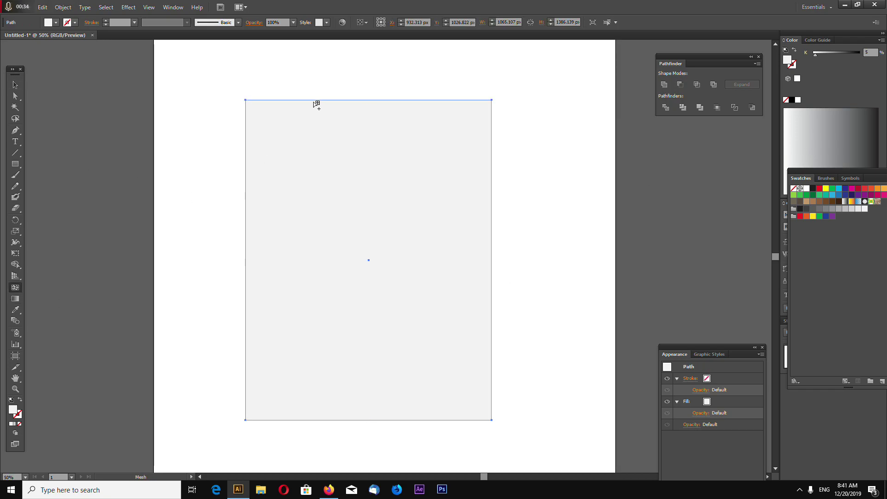
click(246, 113)
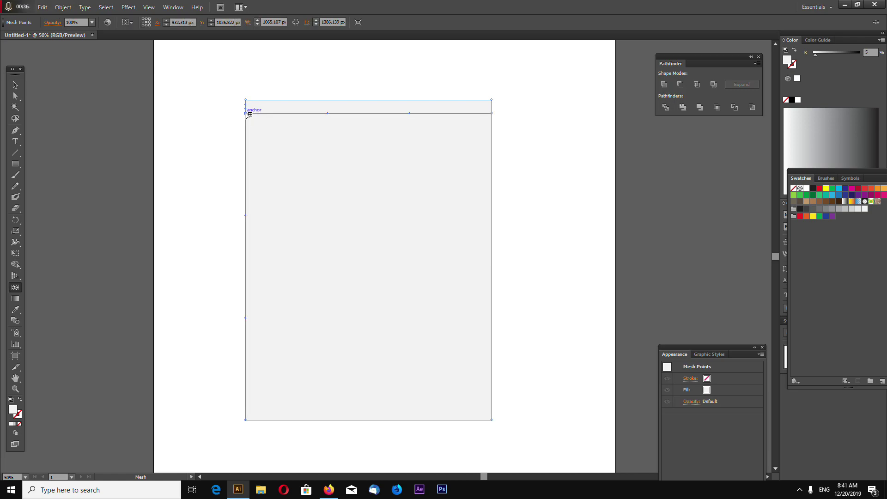
click(245, 405)
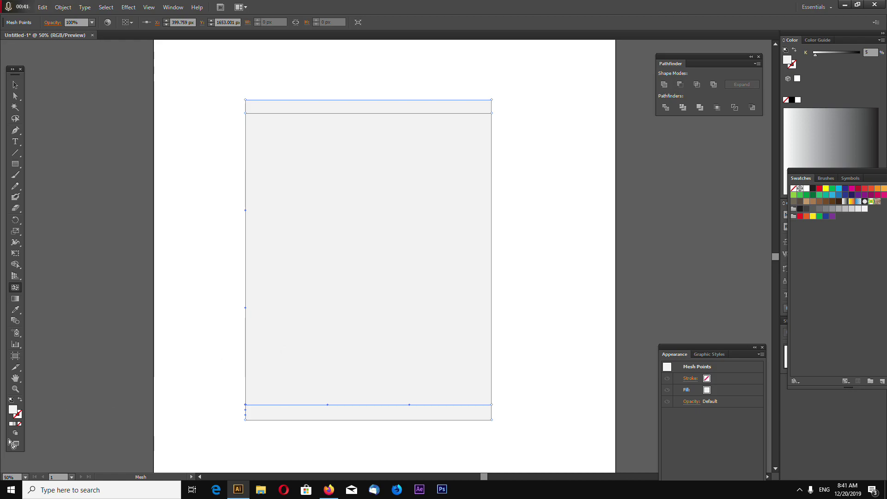
- Add a second mesh line just above the lower one to form a tight pair for the bottom seal
click(15, 389)
drag(235, 392, 279, 428)
click(15, 287)
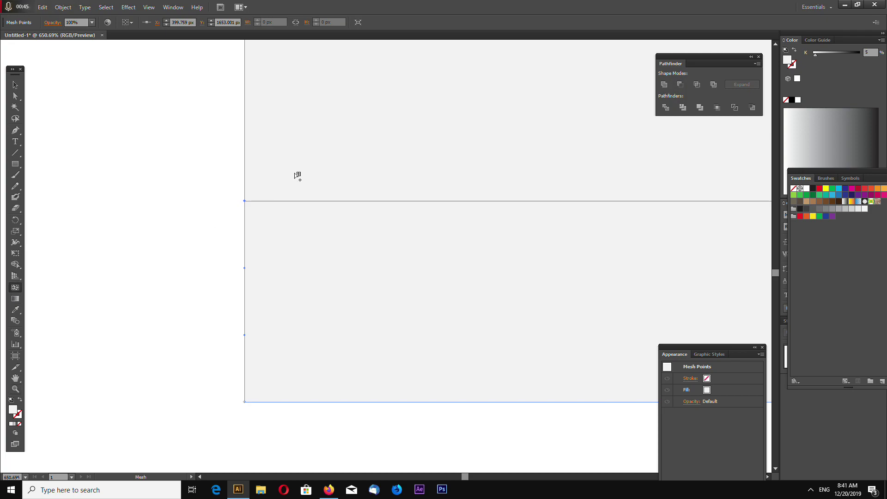
click(245, 190)
key(ctrl+minus)
key(ctrl+minus)
key(ctrl+minus)
key(ctrl+minus)
key(ctrl+minus)
key(ctrl+minus)
key(ctrl+minus)
key(ctrl+minus)
key(ctrl+minus)
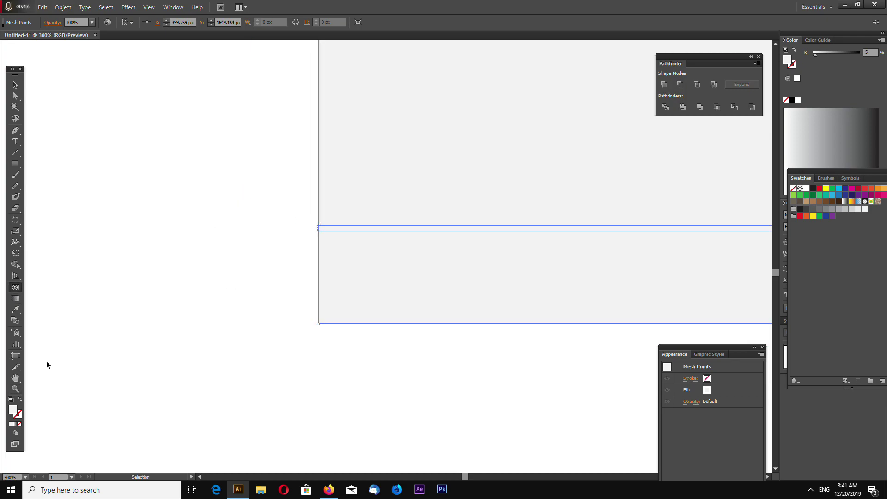
- Add a second mesh line just below the upper one to form a tight pair for the top seal
click(15, 389)
drag(370, 49, 411, 74)
click(16, 287)
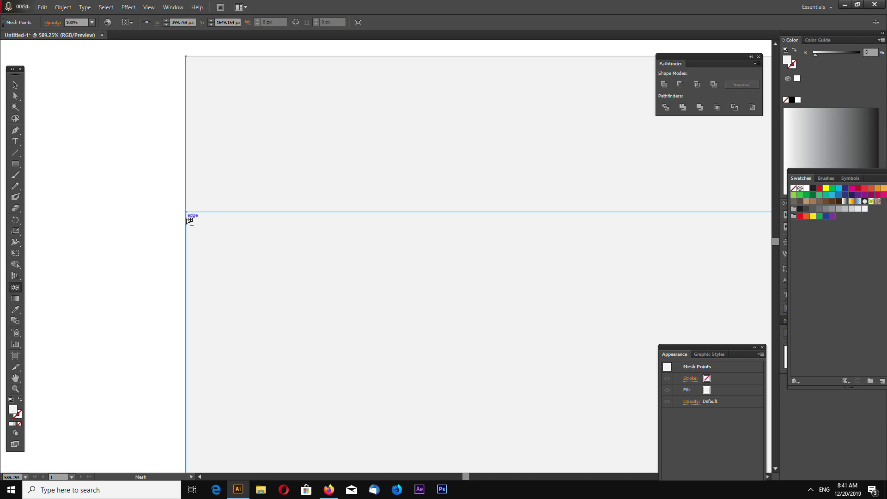
click(187, 218)
key(ctrl+minus)
key(ctrl+minus)
key(ctrl+minus)
key(ctrl+minus)
key(ctrl+minus)
key(ctrl+minus)
drag(493, 350, 380, 231)
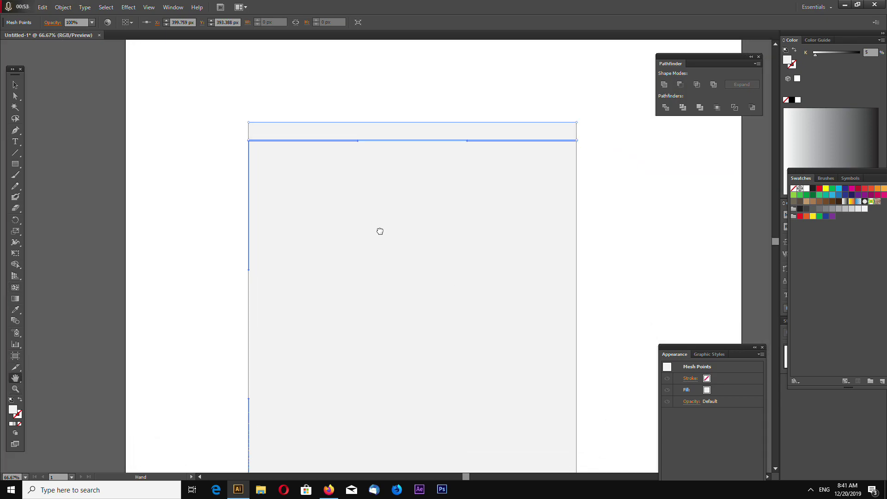
key(ctrl+plus)
drag(425, 284, 403, 184)
key(ctrl+minus)
key(ctrl+minus)
drag(402, 263, 378, 247)
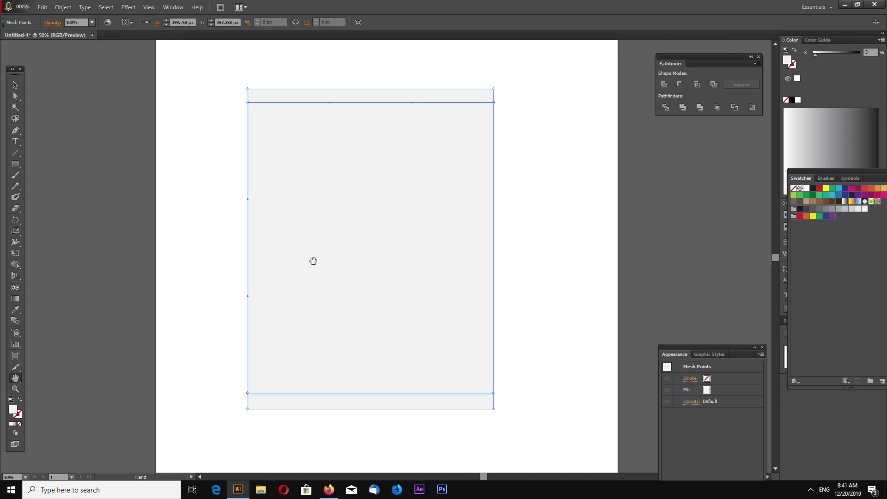
- Add a horizontal mesh line across the middle of the shape and move its left end point inward by 80 px
click(15, 287)
click(249, 239)
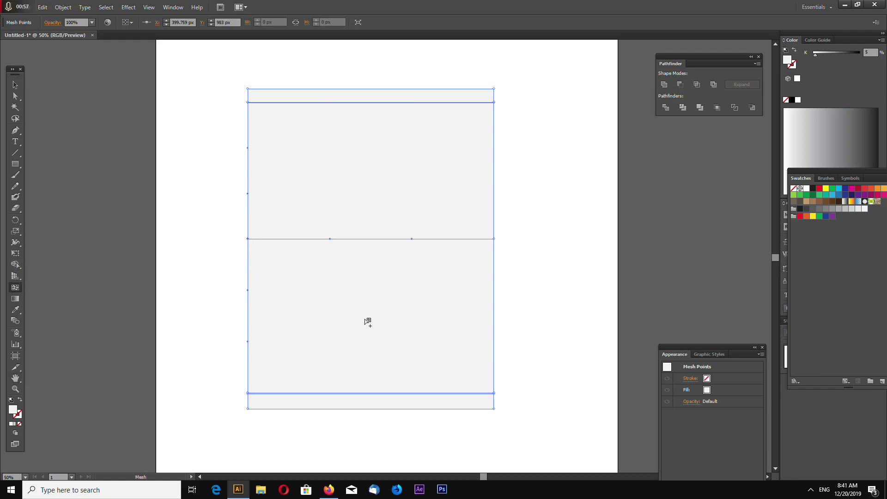
click(15, 97)
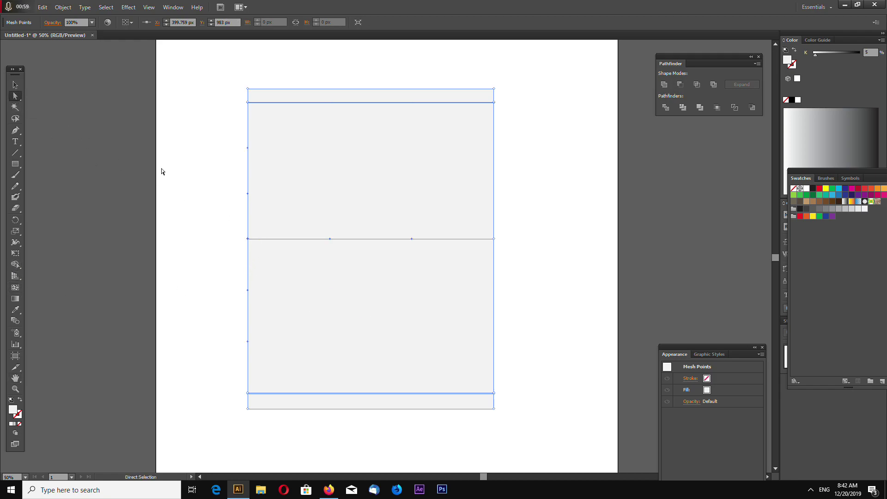
drag(217, 267, 316, 208)
key(shift)
key(ctrl)
key(shift+Right)
key(shift+Right)
key(shift+Right)
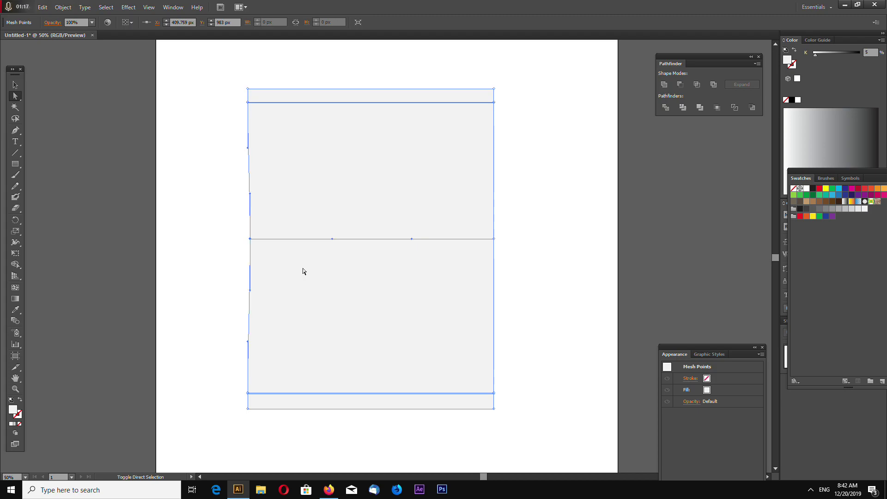
key(shift+Right)
key(shift+Right)
key(shift+Right)
key(shift+Right)
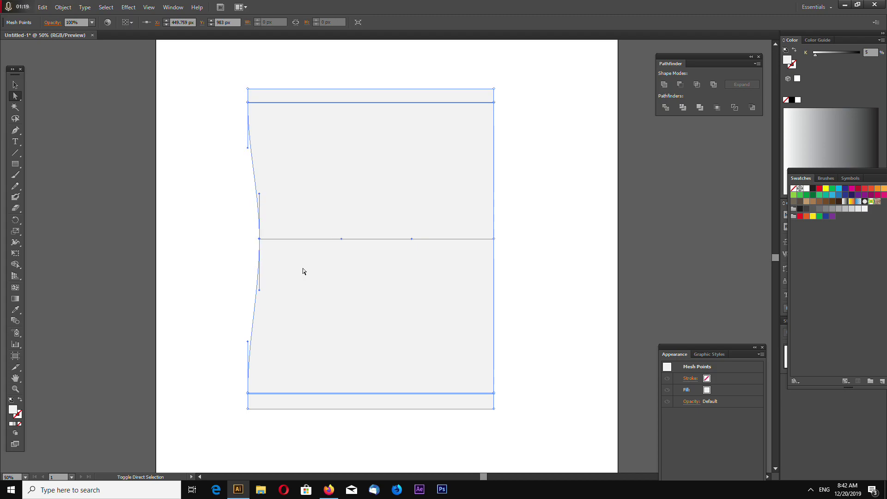
key(shift+Right)
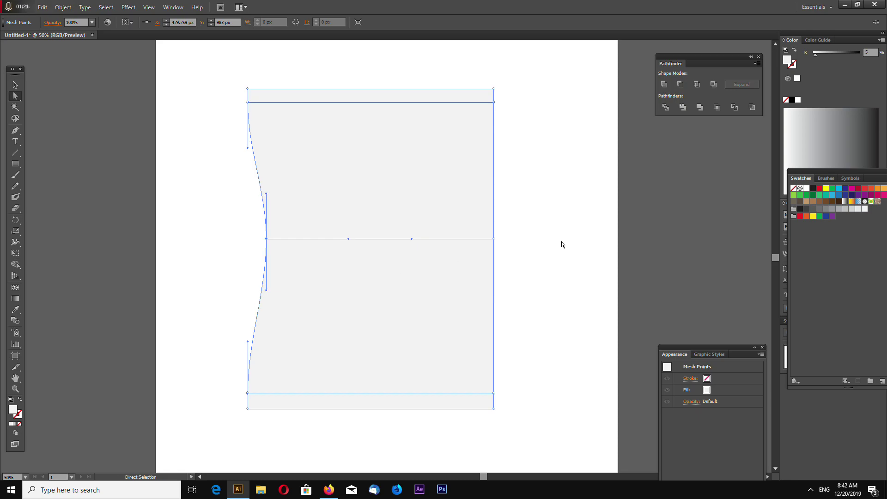
- Move the middle mesh line's right end point inward so the right edge mirrors the left curve
drag(527, 272, 472, 206)
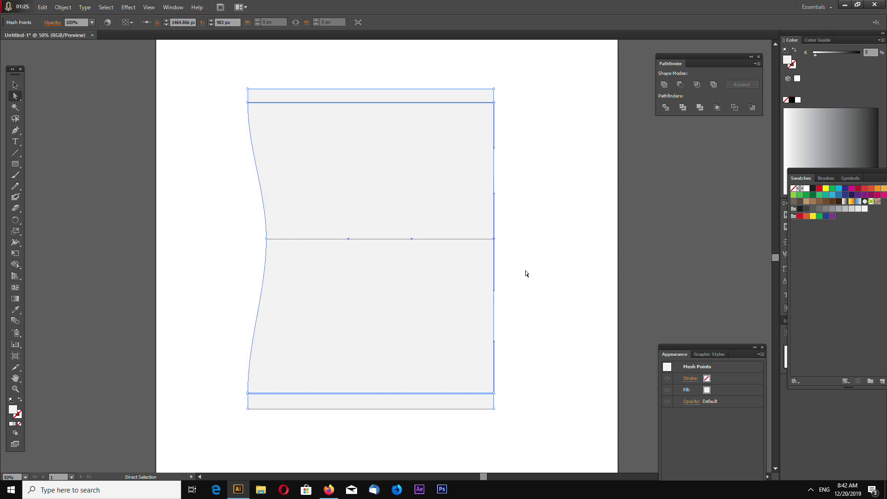
key(ctrl)
key(shift+Left)
key(shift+Left)
key(shift+Left)
key(shift+Left)
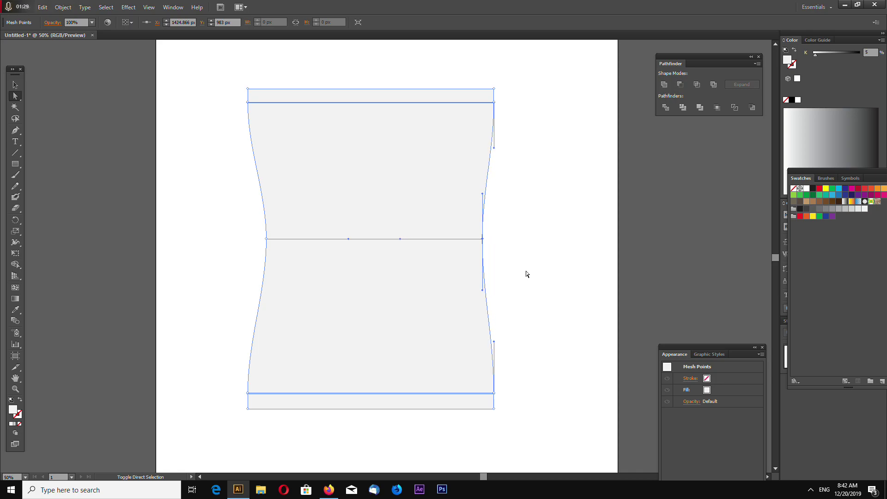
key(shift+Left)
key(shift+Left)
key(shift+Left)
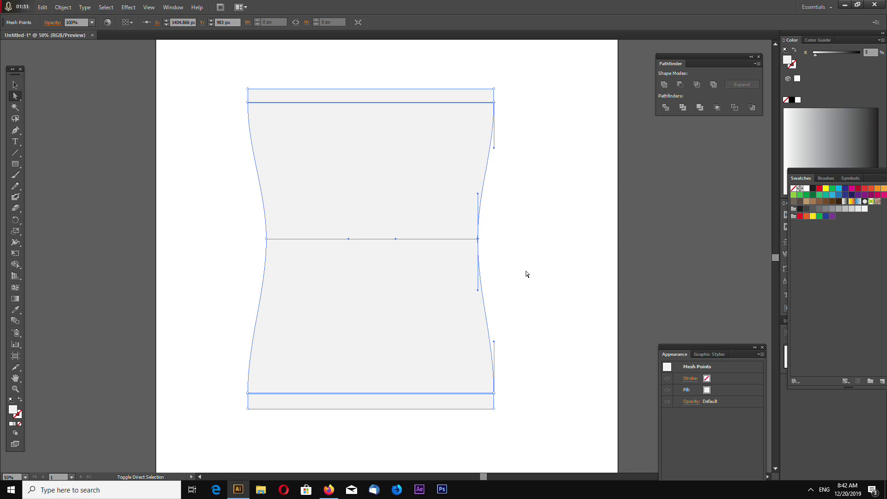
click(584, 335)
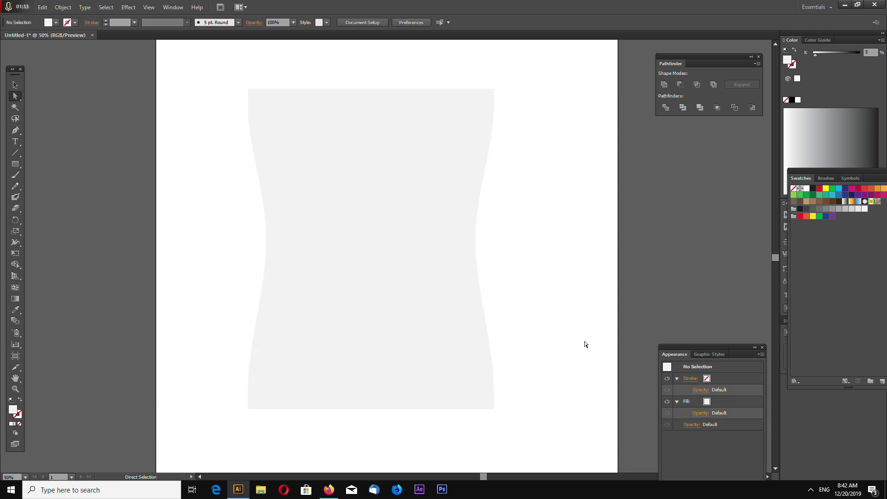
key(ctrl+minus)
key(ctrl+plus)
- Add three horizontal mesh lines between the middle and the bottom seal, and two between the middle and the top seal
click(480, 298)
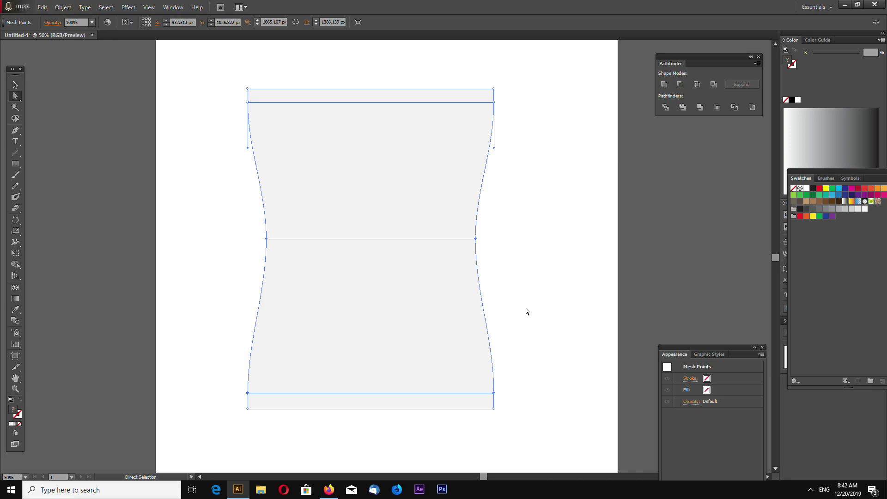
click(15, 288)
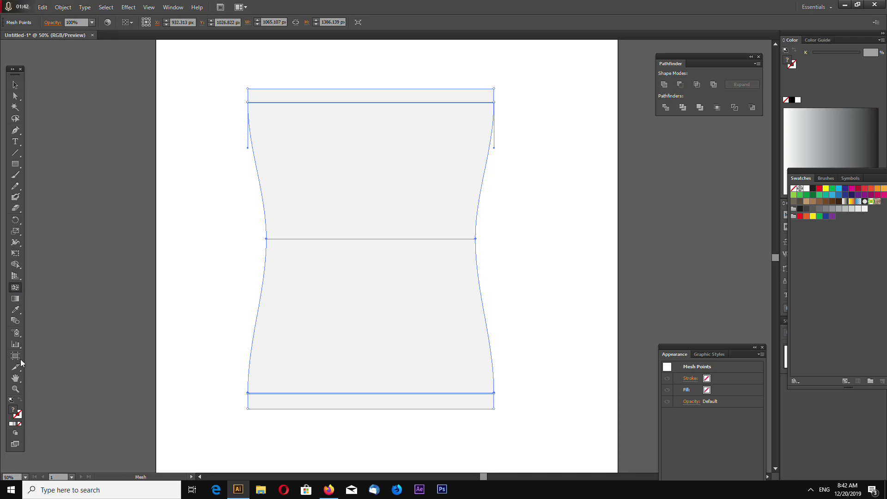
click(251, 355)
click(258, 314)
click(264, 280)
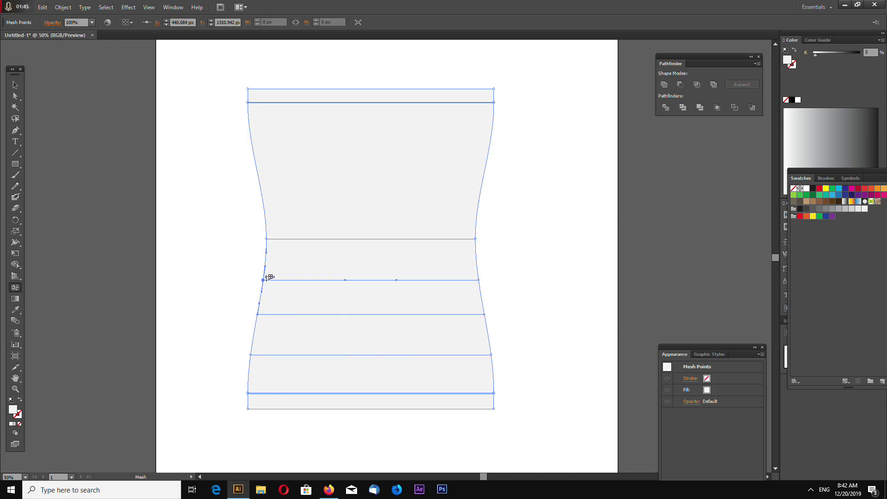
click(262, 193)
click(253, 149)
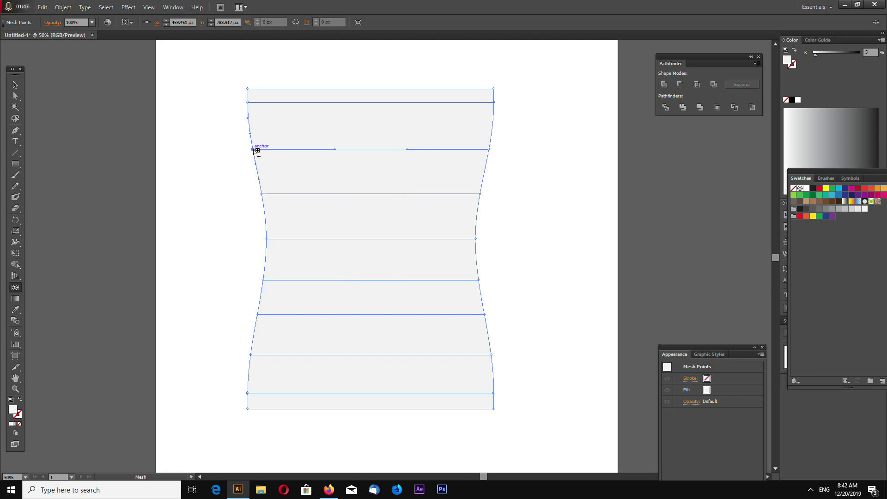
- Move the left end point of the mesh line nearest the top seal inward by 40 px
click(16, 97)
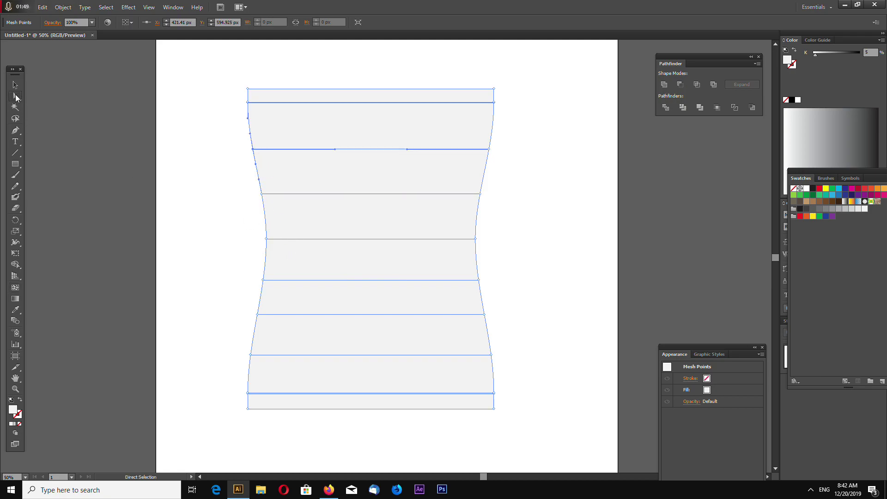
key(shift+Right)
key(shift+Right)
key(shift+Right)
key(shift+Right)
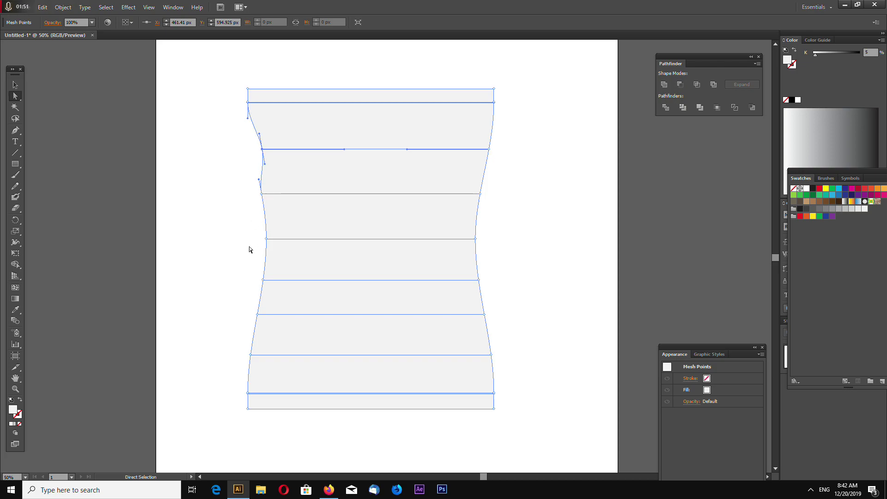
- Move the left end points inward by 20 px on the middle mesh line and 30 px on the second line below it
click(266, 239)
key(shift+Right)
key(shift+Right)
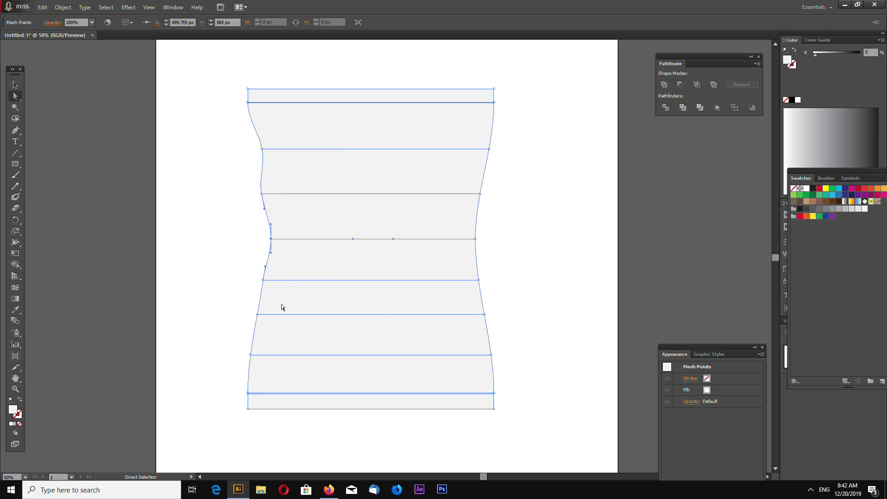
drag(230, 328, 283, 306)
key(shift+Right)
key(shift+Right)
key(shift+Right)
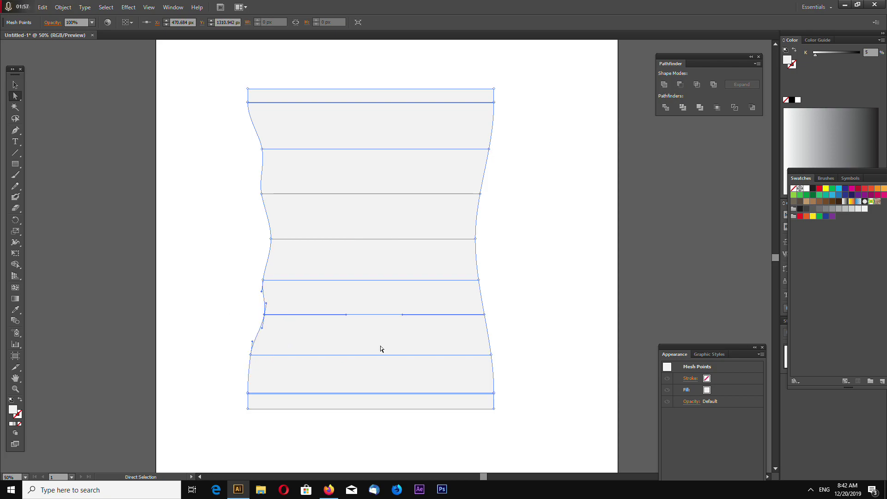
- Move the right end point of the mesh line nearest the bottom seal inward by 30 px
drag(496, 326, 443, 303)
key(shift+Left)
key(shift+Right)
drag(502, 363, 490, 342)
key(shift+Left)
key(shift+Left)
key(shift+Left)
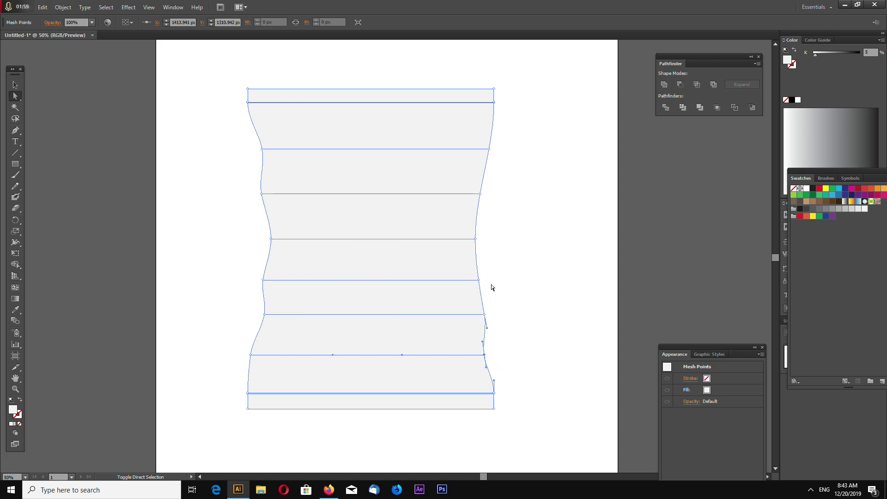
- On the right edge, move the point just below the middle outward by 20 px and the middle point inward by 30 px
drag(492, 288, 460, 231)
key(shift+Right)
key(shift+Right)
key(shift+Left)
key(shift+Left)
key(shift+Left)
- On the right edge, move the point just above the middle outward by 20 px and the next one up inward by 30 px
drag(499, 206, 470, 191)
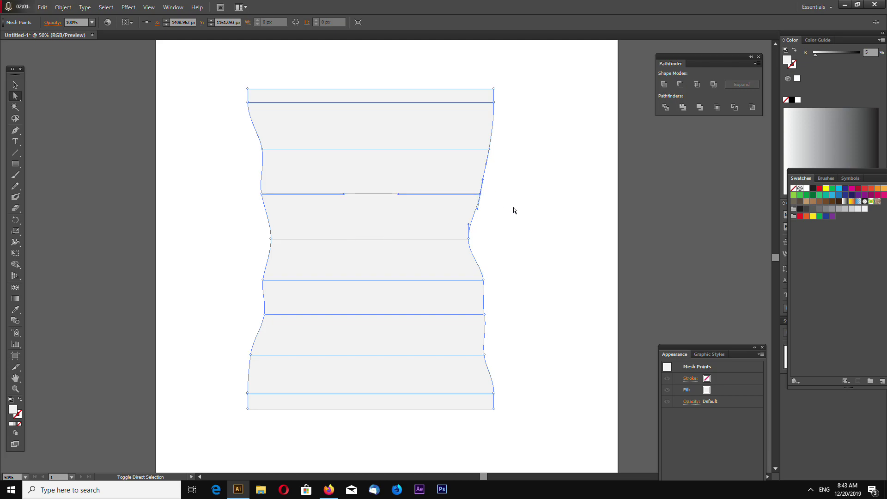
key(shift+Right)
key(shift+Right)
drag(509, 168, 477, 142)
key(shift+Left)
key(shift+Left)
key(shift+Left)
click(525, 428)
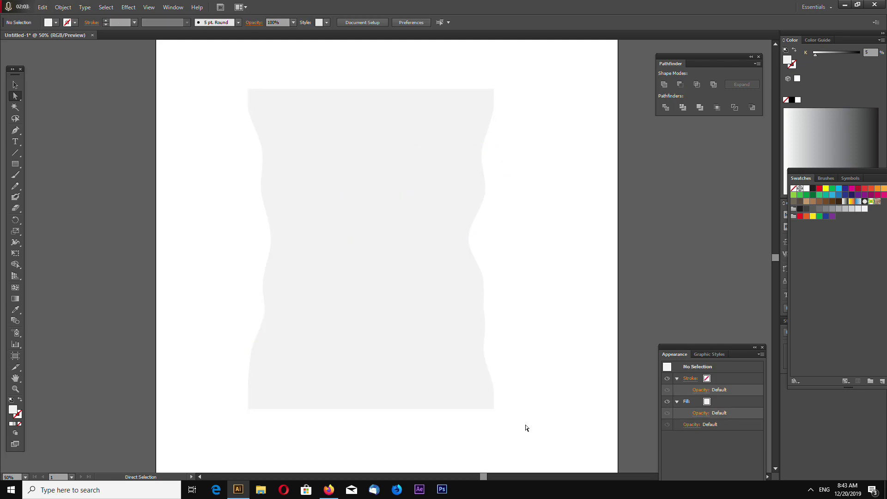
drag(526, 428, 481, 402)
click(507, 430)
drag(327, 432, 283, 406)
scroll(289, 411, down, 2)
click(300, 410)
scroll(300, 411, up, 2)
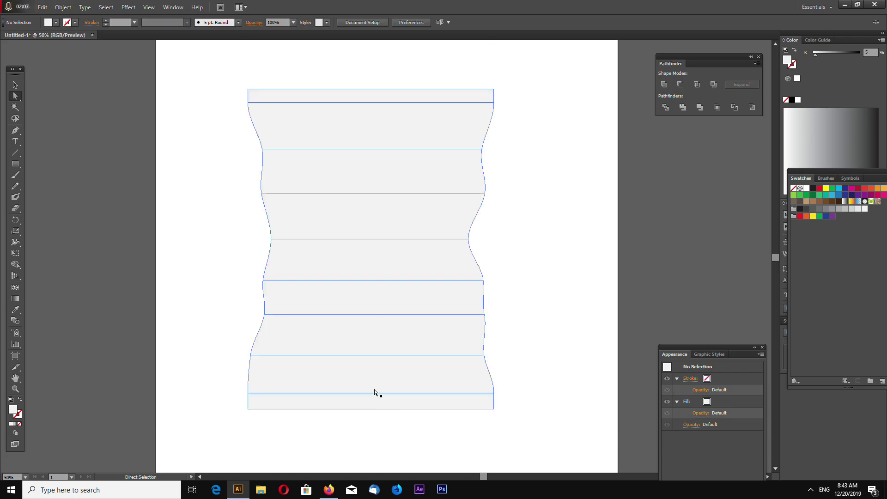
click(374, 390)
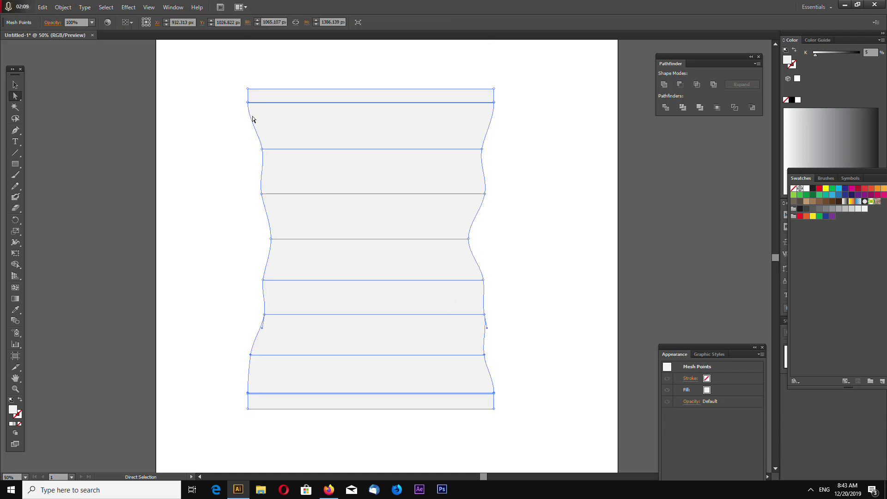
click(220, 133)
scroll(203, 176, up, 3)
scroll(203, 176, up, 4)
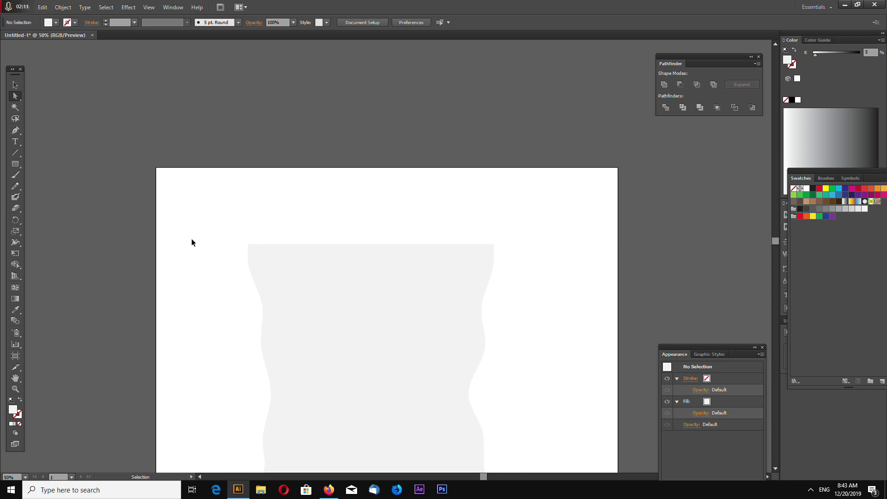
key(ctrl+1)
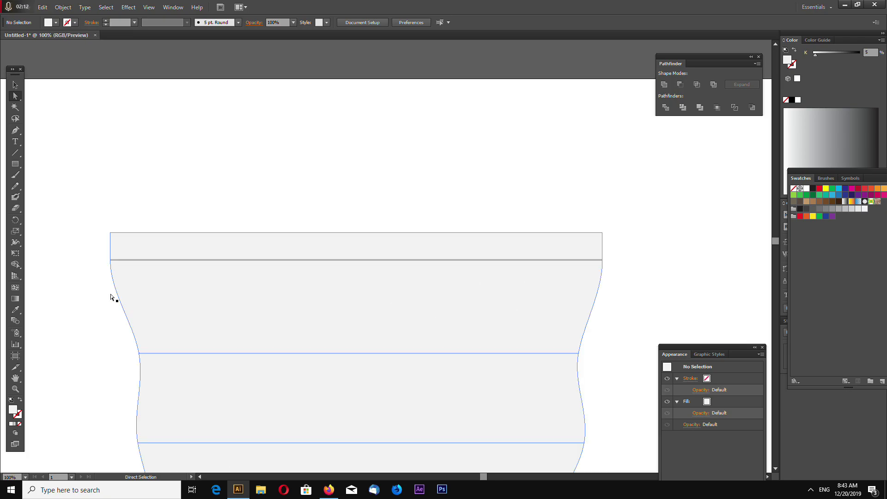
click(149, 7)
click(152, 129)
click(124, 259)
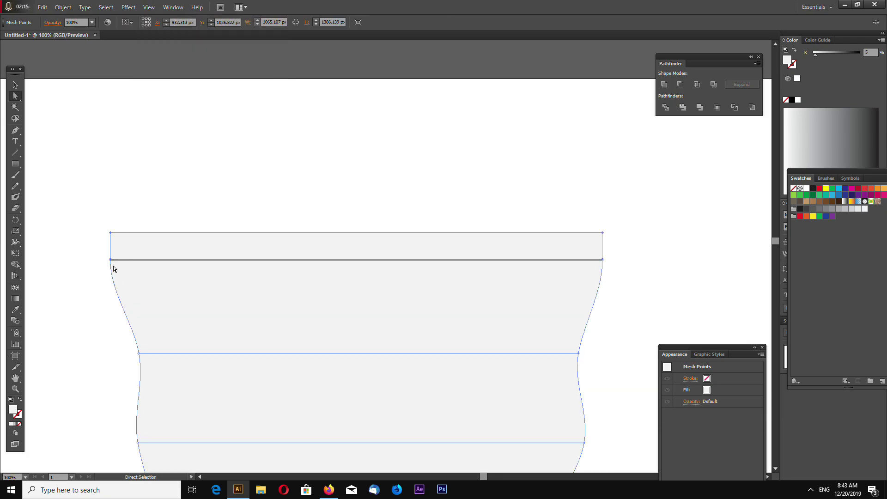
drag(91, 288, 656, 264)
key(ctrl+equal)
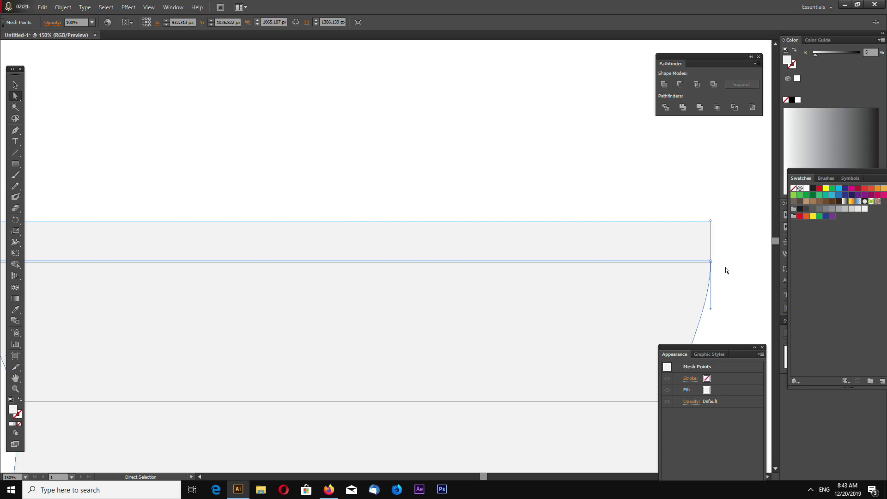
drag(728, 284, 583, 264)
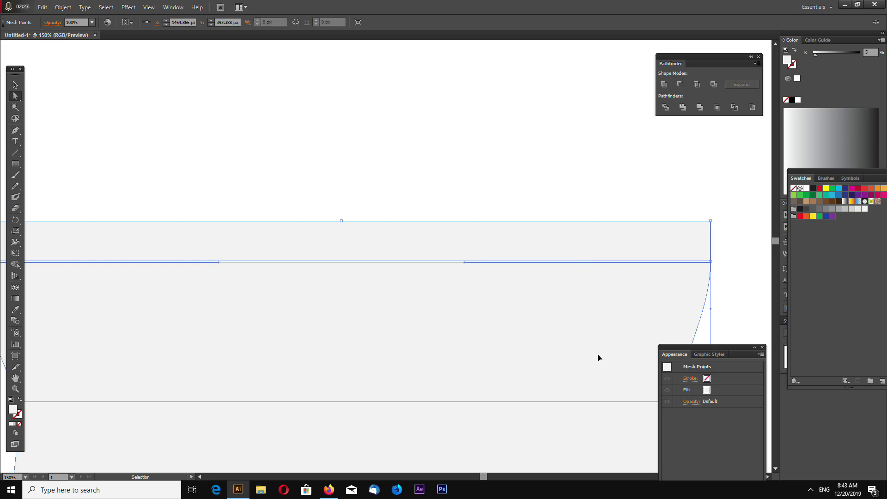
key(ctrl+minus)
key(ctrl+minus)
key(ctrl+plus)
- Set the mesh points along the body's upper edge, directly beneath the top seal, to 0% black
drag(106, 304, 620, 263)
key(ctrl+z)
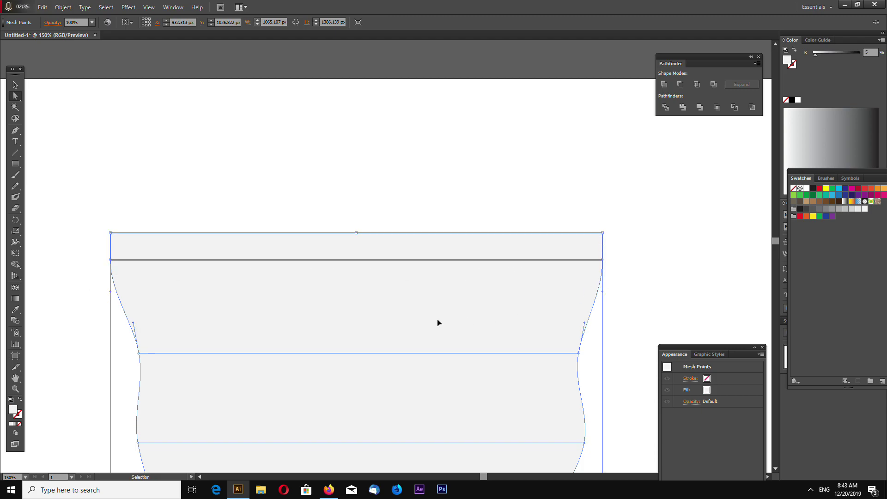
key(ctrl+minus)
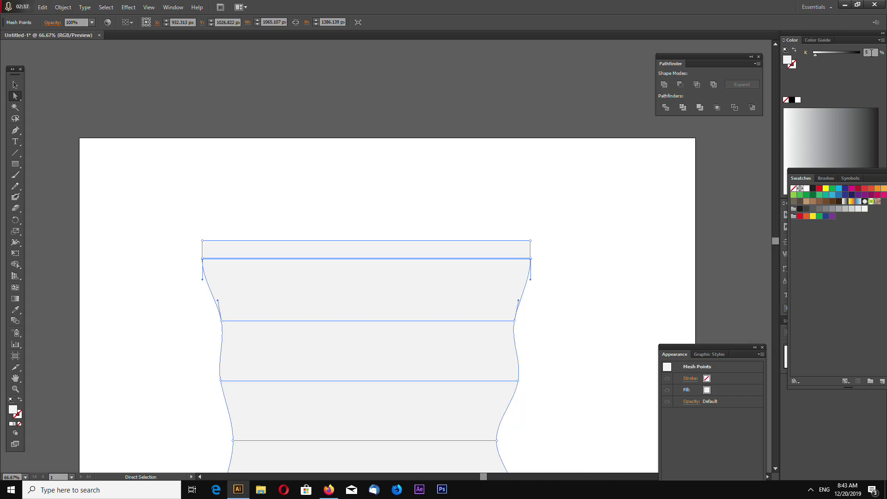
double_click(869, 53)
text(0)
key(Return)
- Set both end points of the second mesh line above the middle one to 2% black
scroll(583, 292, down, 1)
scroll(573, 282, down, 5)
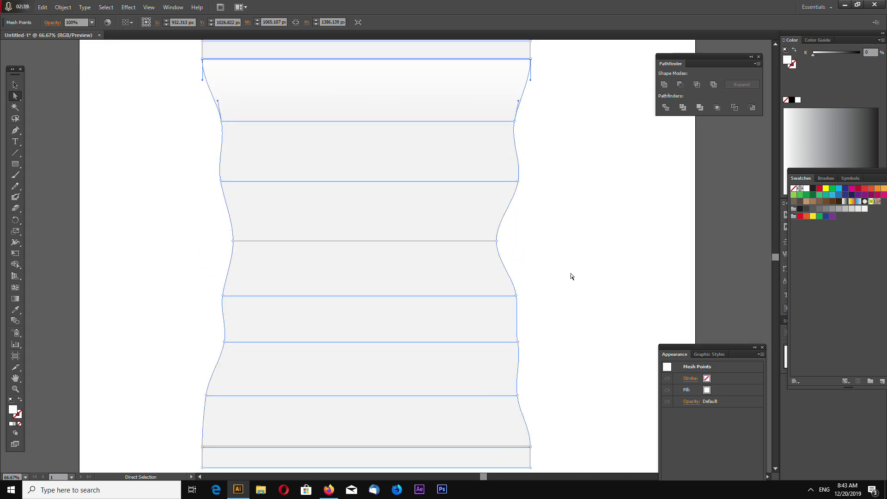
key(ctrl+minus)
drag(227, 174, 234, 145)
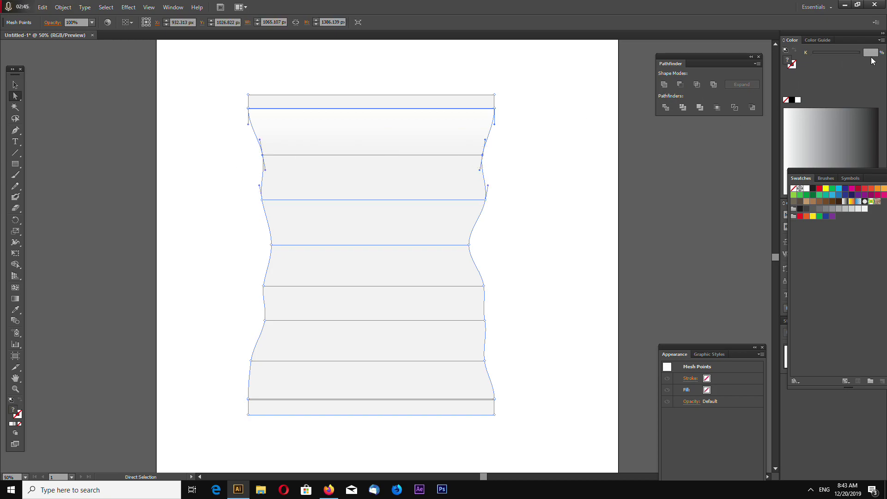
click(871, 53)
key(Return)
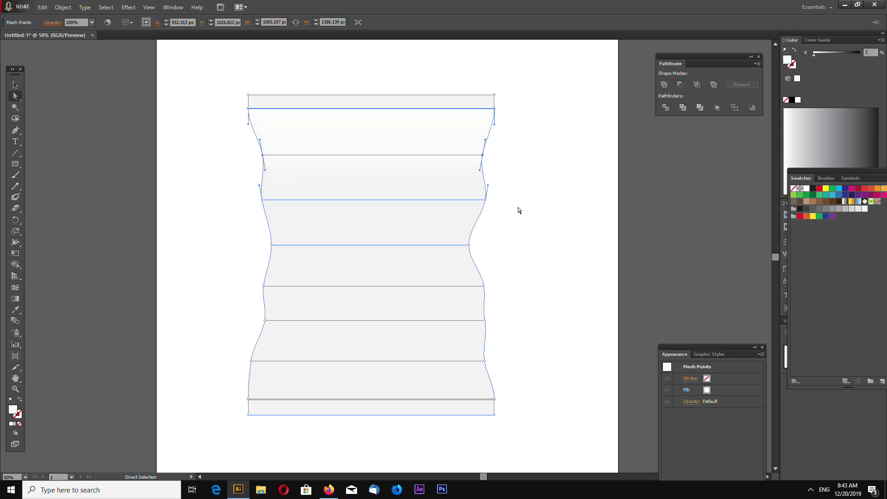
- Lighten the end points of the mesh line just above the middle one
drag(522, 204, 209, 188)
drag(212, 220, 545, 188)
key(Return)
- Set the end points of the middle mesh line to 5% black and deselect the mesh
drag(499, 256, 253, 235)
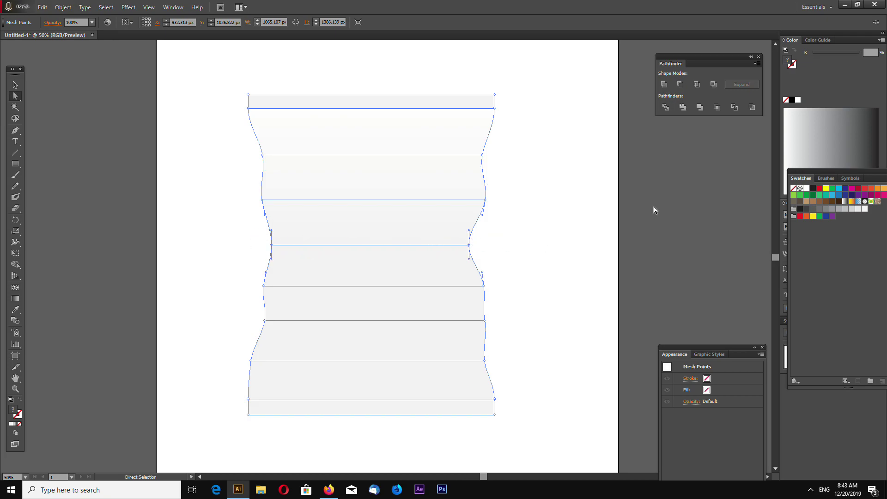
click(874, 54)
text(5)
key(Return)
click(584, 205)
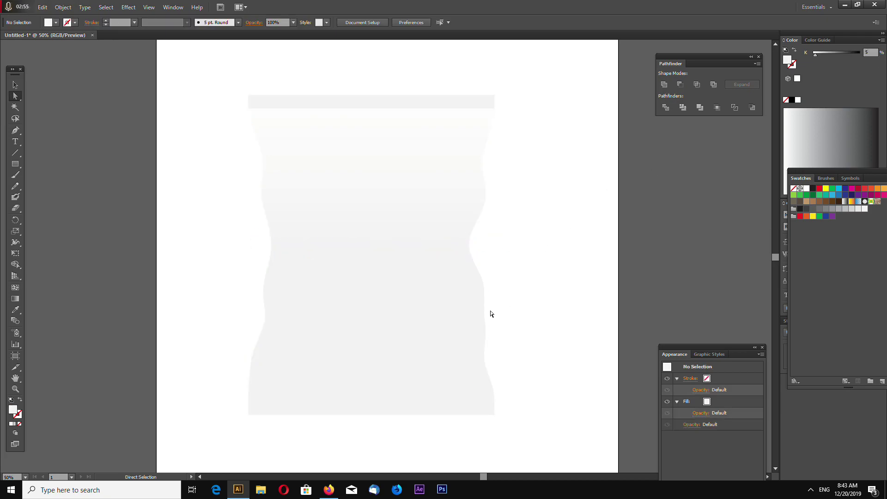
- Set the end points of the middle mesh line to 8% black
click(464, 265)
drag(253, 258, 520, 234)
text(8)
key(Return)
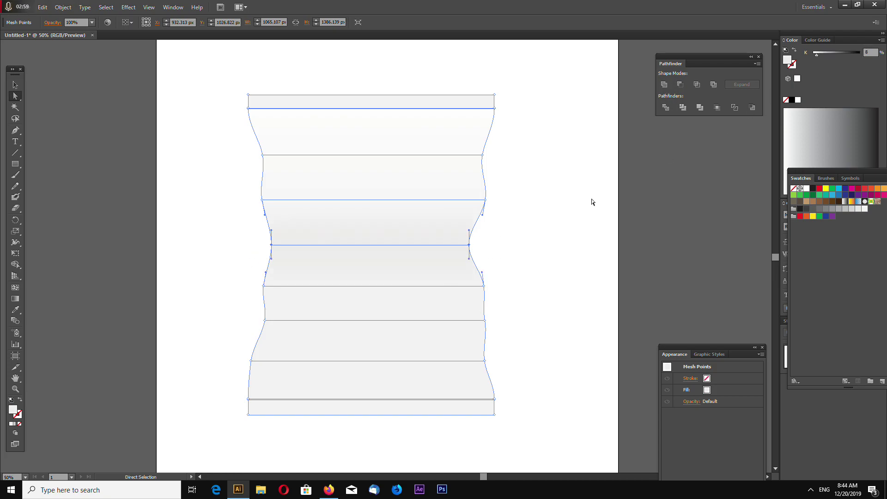
- Set the end points of the mesh line just below the middle to 12% black and the next line down to 20%
drag(518, 298, 241, 276)
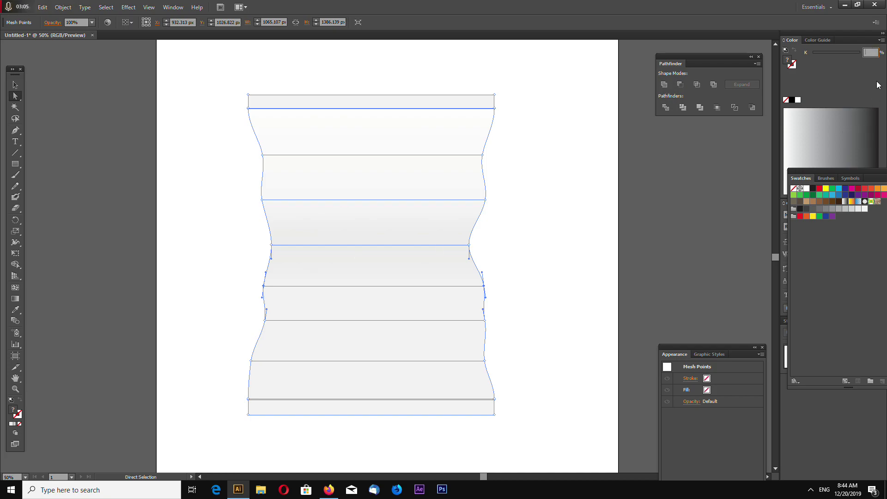
text(15)
key(Return)
drag(497, 331, 232, 305)
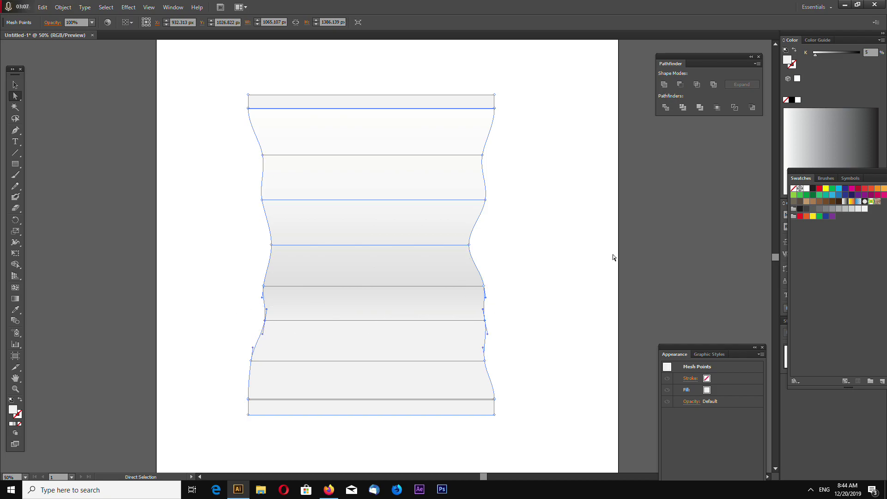
drag(878, 53, 716, 71)
text(20)
key(Return)
- Shade the third mesh line below the middle with 25% black and the line directly above the bottom seal with 30%
drag(507, 368, 207, 358)
text(25)
key(Return)
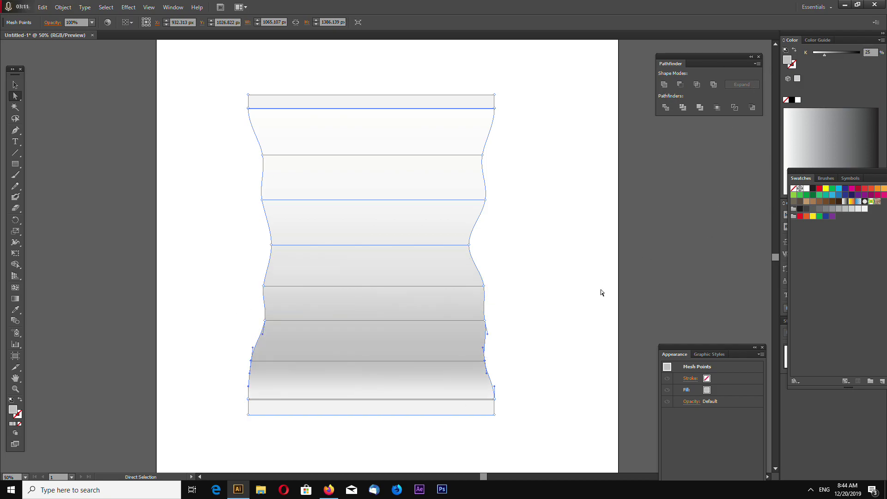
drag(233, 389, 542, 402)
text(30)
key(Return)
- Set the mesh points of the bottom seal to 40% black and deselect the mesh
drag(540, 437, 213, 403)
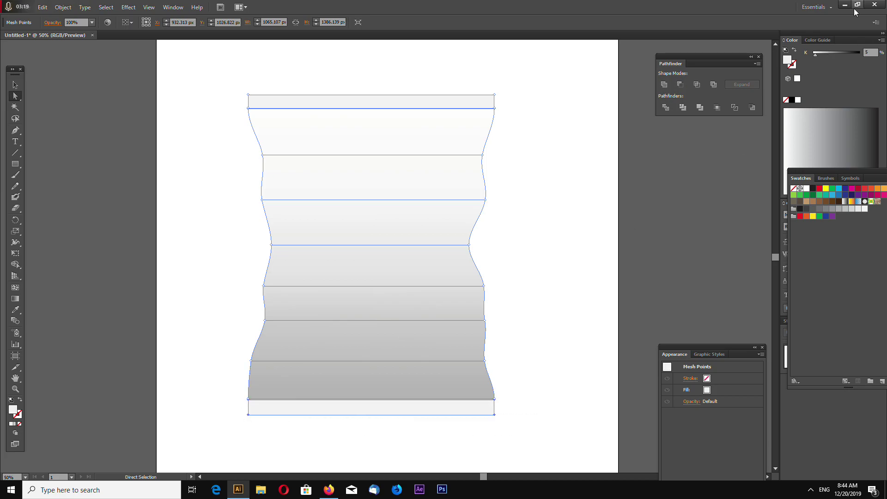
click(588, 352)
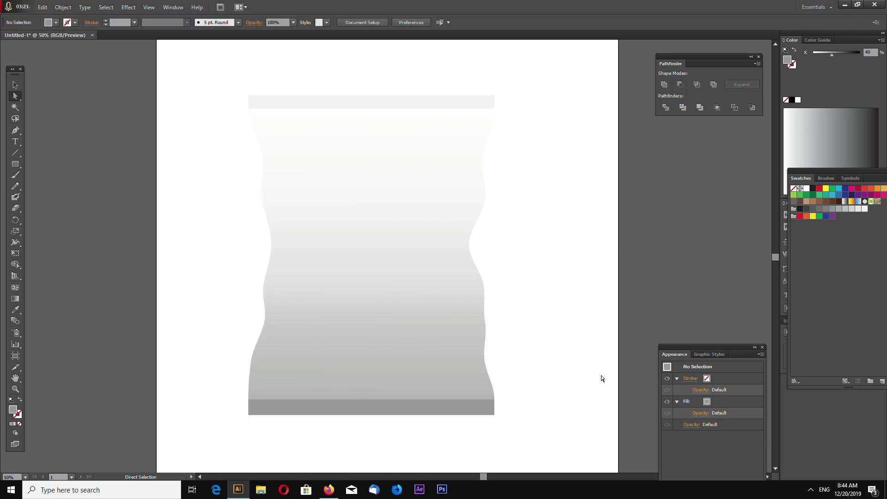
key(ctrl+minus)
key(ctrl+minus)
key(ctrl+equal)
key(ctrl+equal)
- Add two vertical mesh lines to the pouch, one just inside each wavy side edge
click(466, 305)
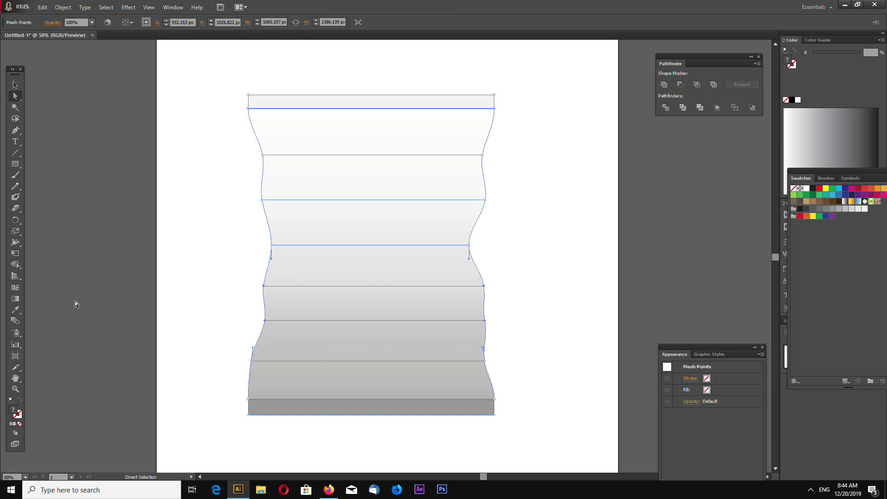
click(15, 288)
click(287, 246)
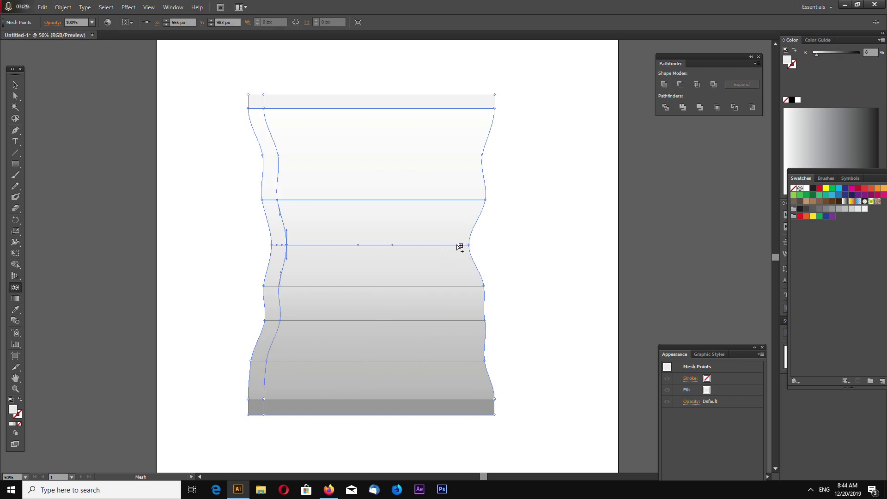
click(454, 245)
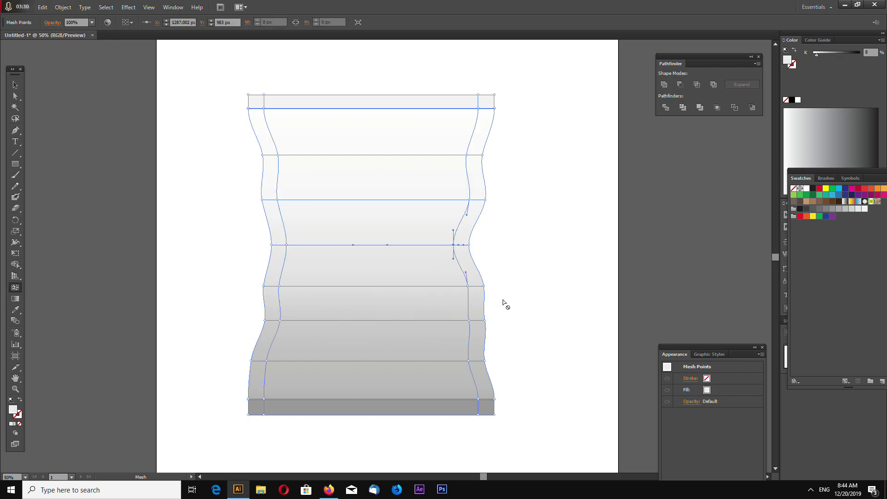
- Darken the outermost mesh points at both ends of the bottom seal to 50% black
click(15, 96)
drag(232, 436, 254, 395)
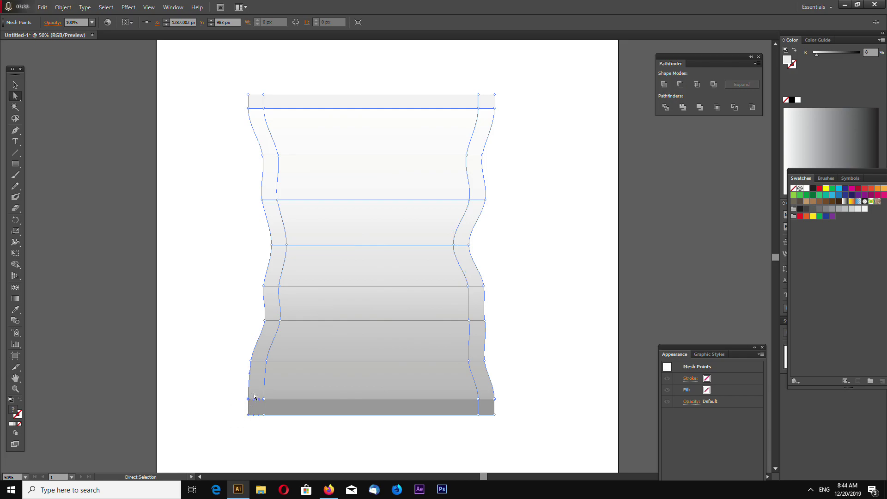
drag(517, 429, 494, 395)
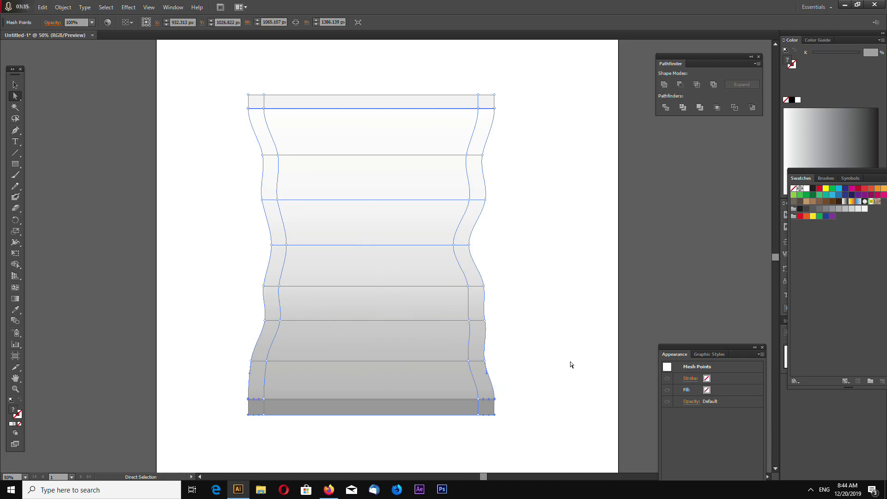
click(263, 442)
drag(253, 413, 253, 396)
drag(504, 426, 490, 395)
click(871, 52)
text(50)
key(Return)
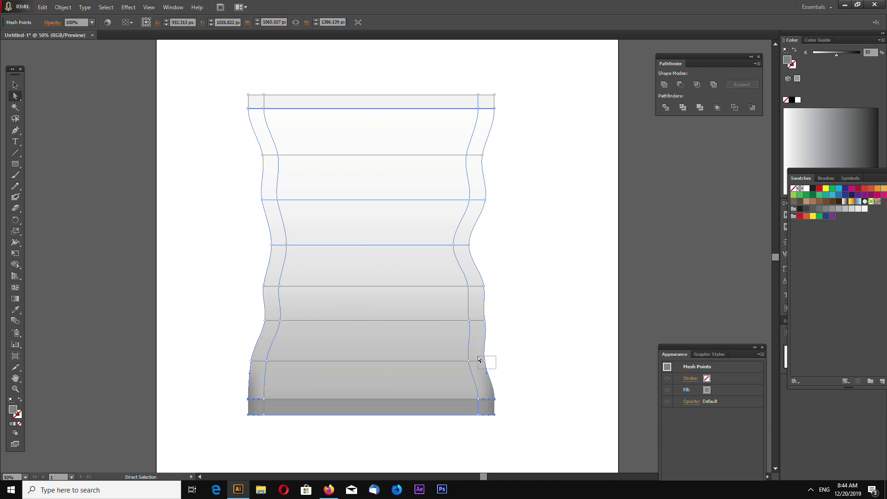
- Set the outermost points on both ends of the third mesh line below the middle to 30% black
click(484, 361)
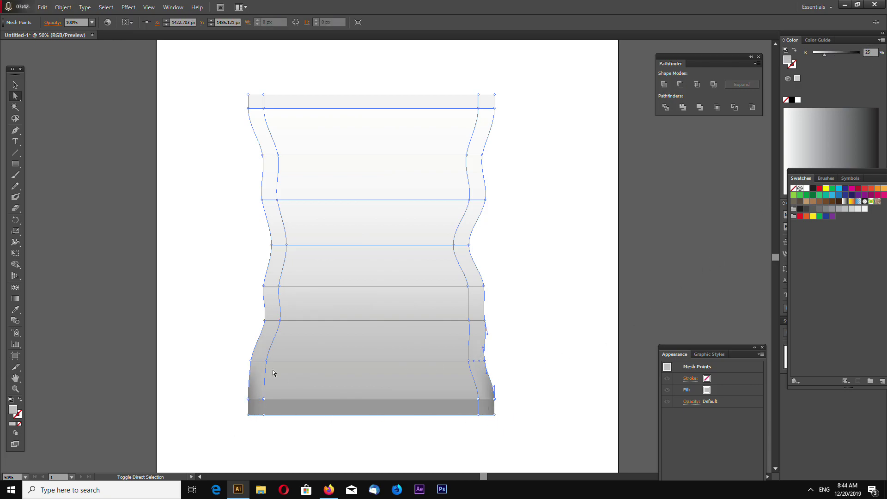
shift+click(251, 360)
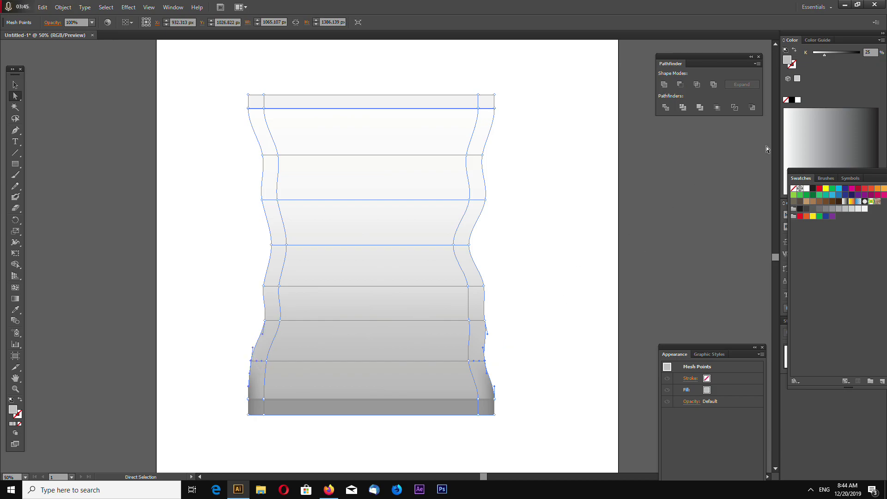
click(875, 53)
text(30)
key(Return)
- Darken the outermost points of the second mesh line below the middle, and set those of the line above it to 15% black
drag(506, 331, 468, 316)
drag(241, 328, 272, 317)
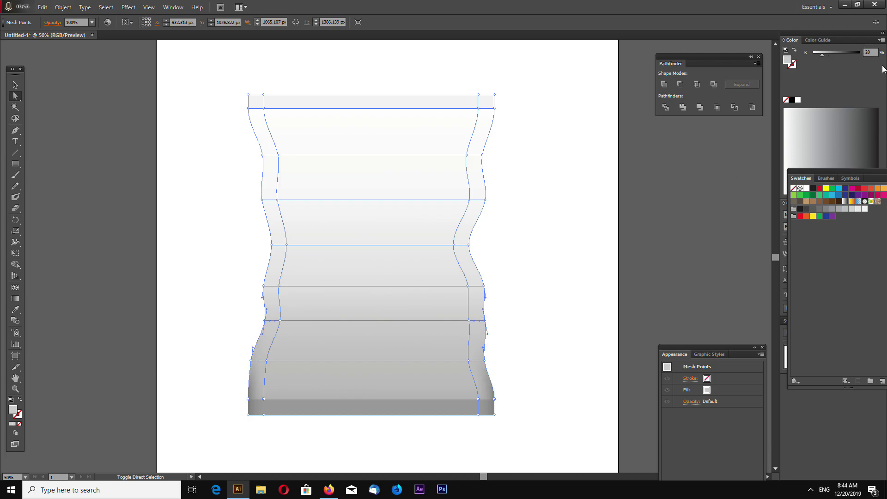
drag(499, 294, 480, 281)
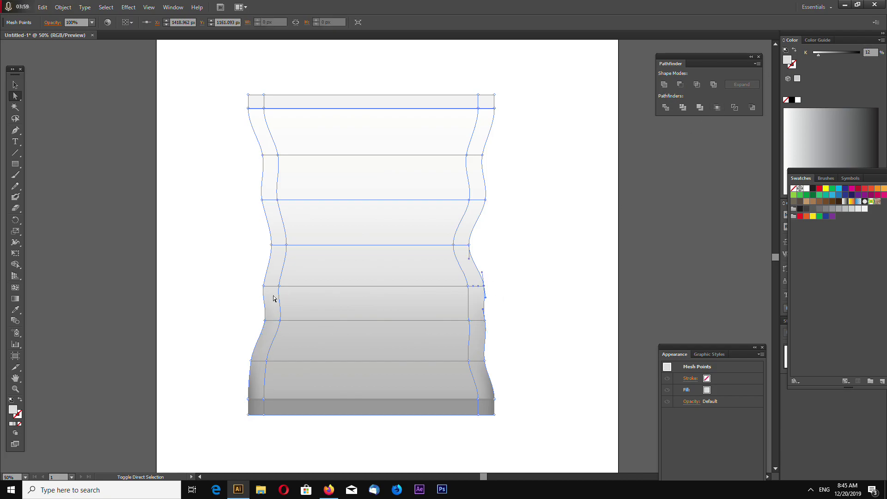
drag(251, 295, 277, 282)
click(870, 52)
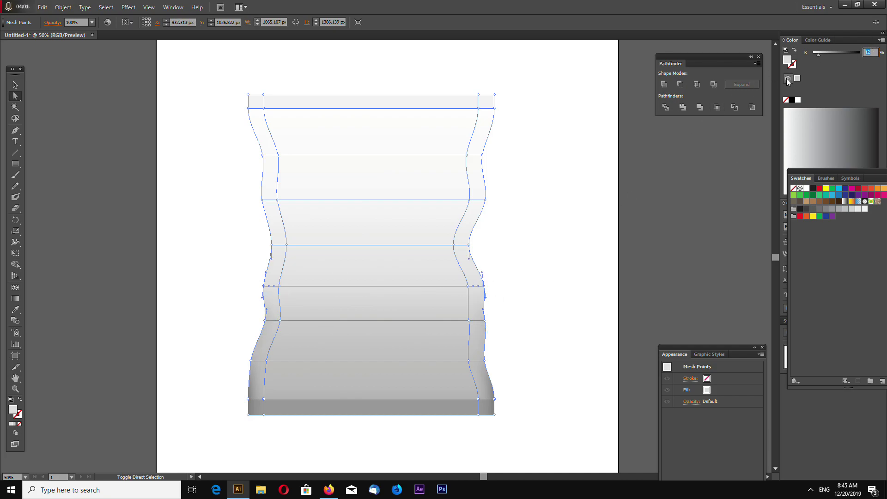
text(15)
key(Return)
- Set the outermost points of the middle mesh line to 12% black and those of the line just above it to 8%
click(272, 245)
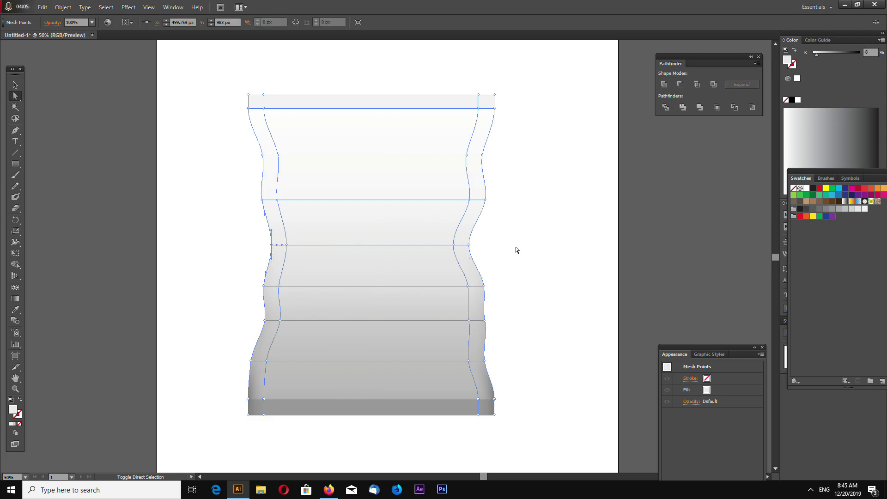
drag(489, 255, 462, 237)
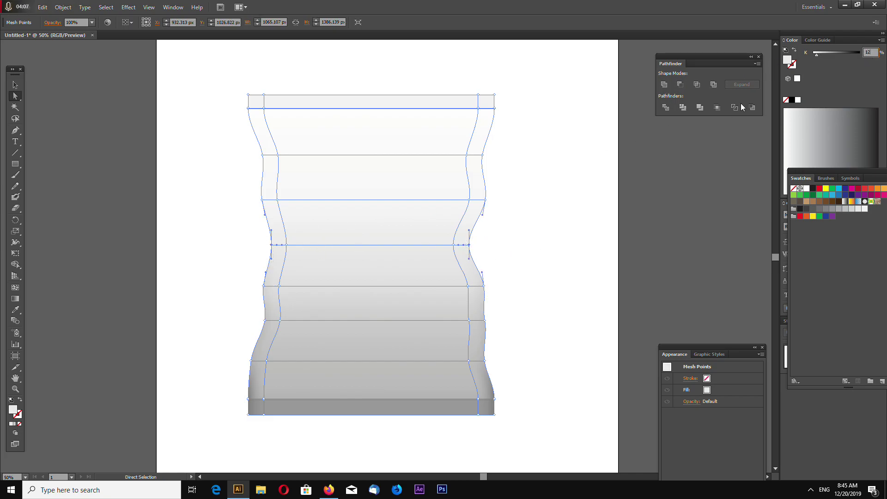
key(Return)
drag(242, 210, 267, 154)
click(872, 53)
text(8)
key(Return)
- Set the outermost points of the second mesh line above the middle to 7% black
drag(501, 168, 480, 147)
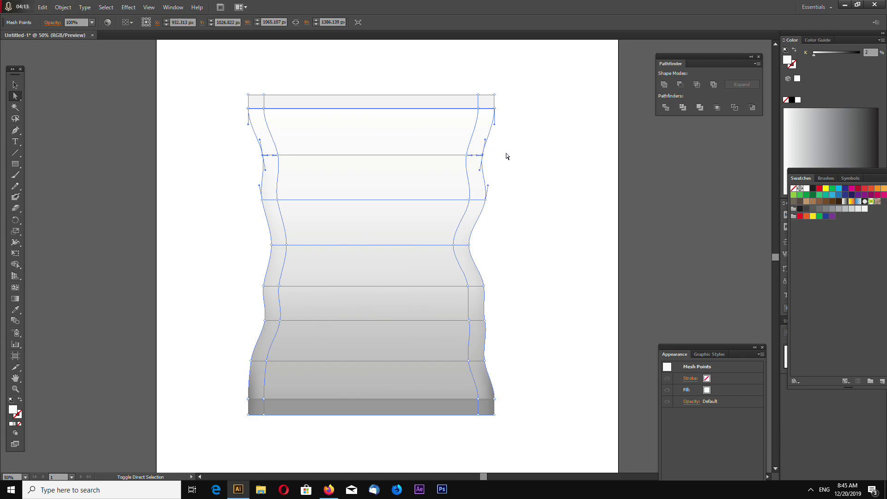
click(872, 52)
text(7)
key(Return)
drag(235, 119, 251, 92)
drag(493, 118, 487, 91)
key(ctrl+z)
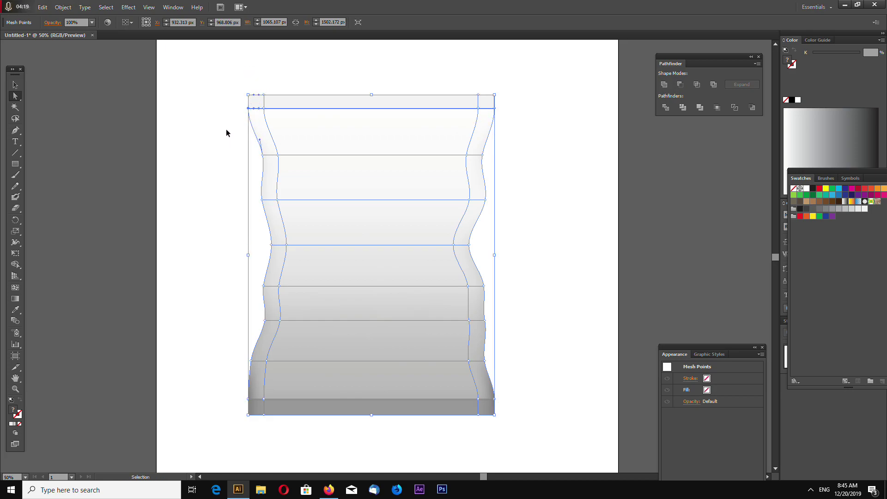
- Set the outermost points on both ends of the top seal's two mesh lines to 15% black
drag(230, 89, 254, 123)
drag(505, 122, 492, 82)
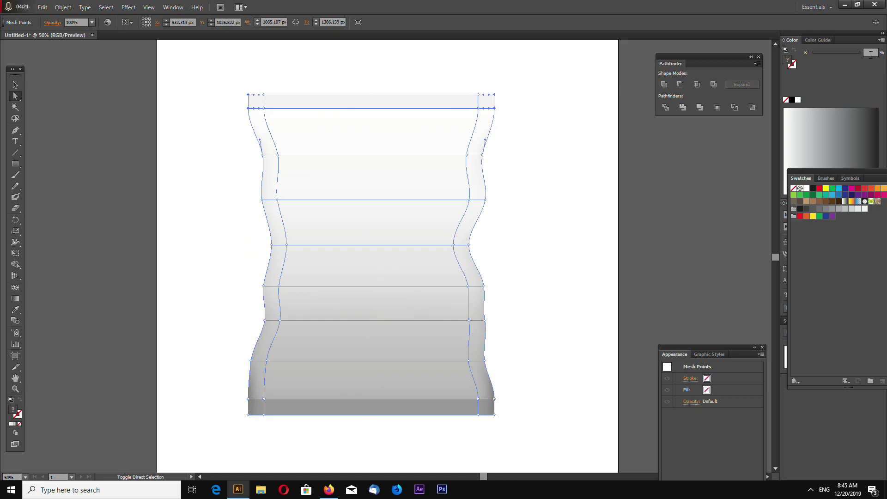
click(873, 53)
text(120)
drag(873, 53, 828, 57)
text(15)
key(Return)
click(602, 156)
key(ctrl+minus)
key(ctrl+minus)
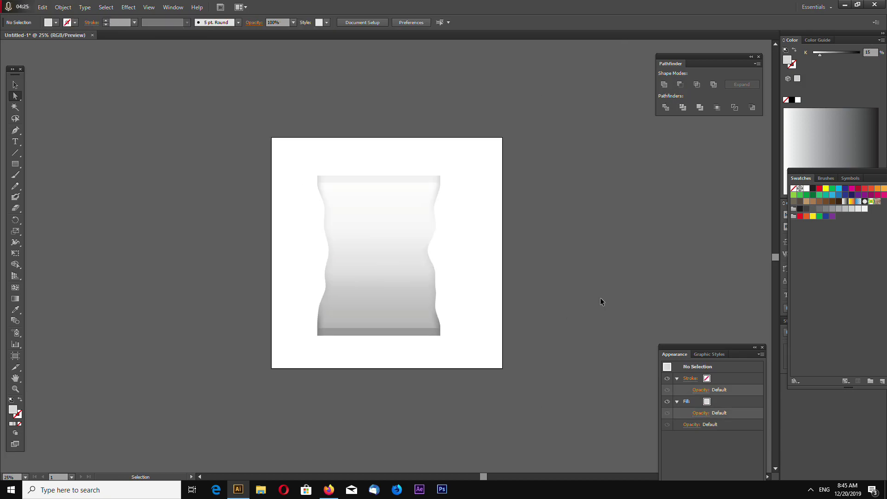
key(ctrl+minus)
key(ctrl+plus)
key(ctrl+plus)
key(ctrl+plus)
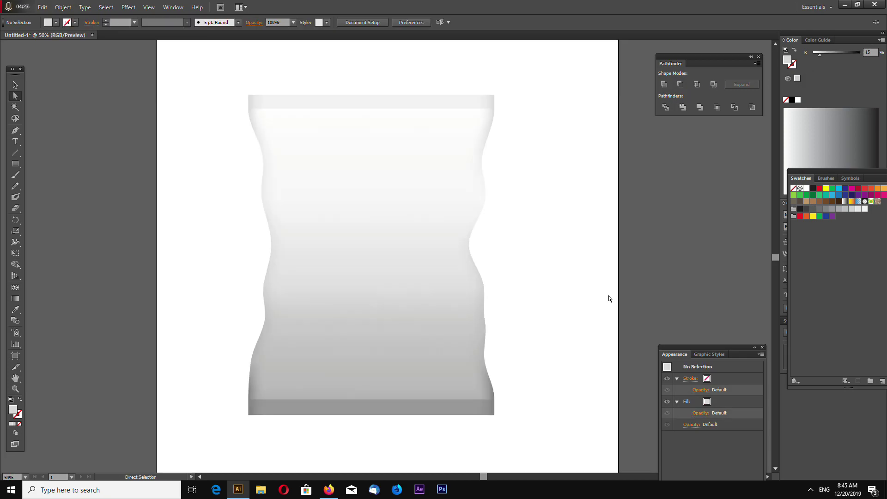
- Set the outermost points on both ends of the mesh line just above the middle to 15% black
click(467, 233)
drag(481, 213, 493, 193)
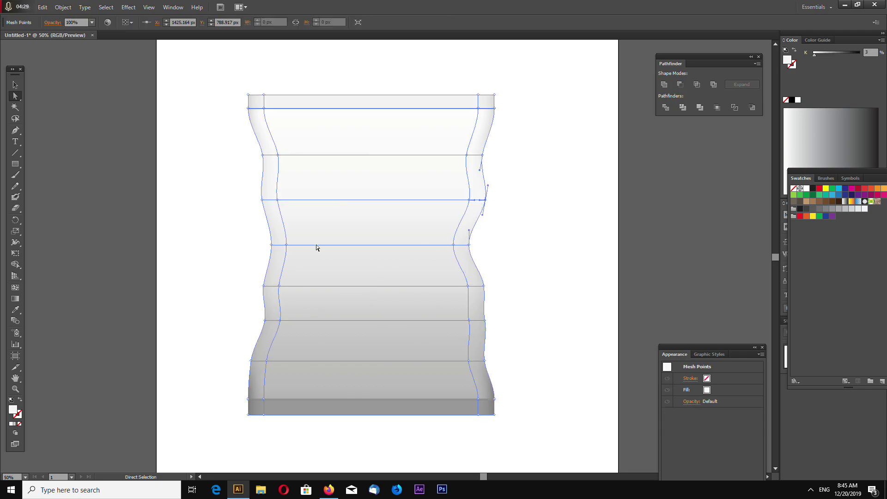
shift+drag(255, 211, 268, 191)
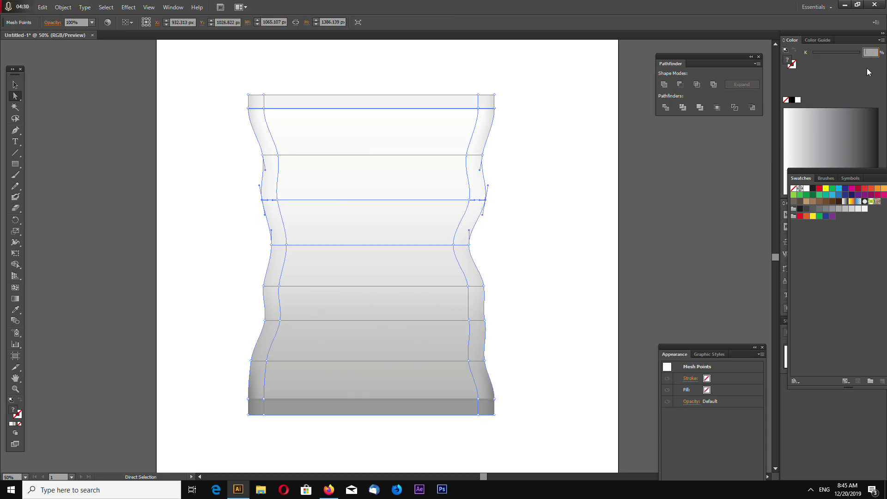
click(787, 106)
drag(874, 52, 804, 60)
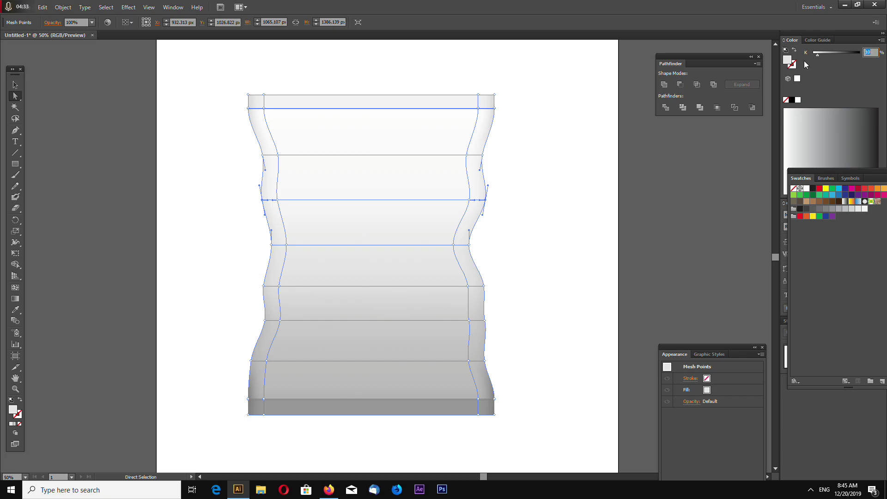
text(15)
key(Return)
click(580, 268)
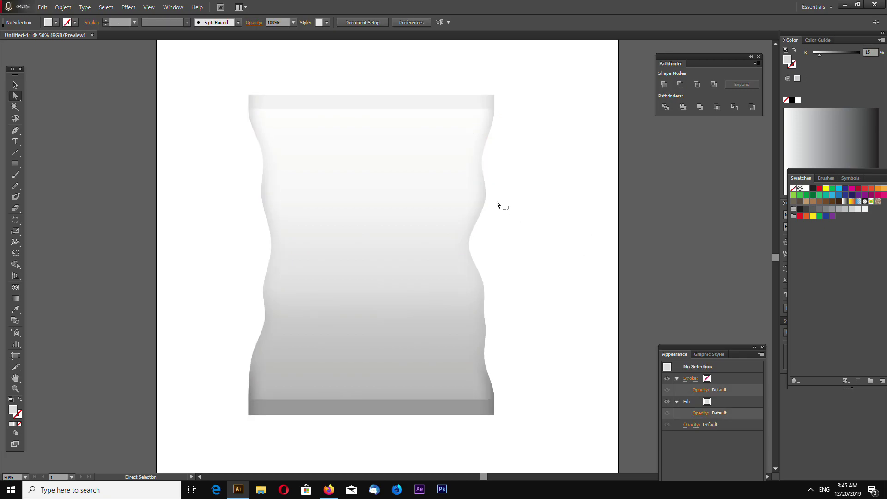
- Change the outermost points of the mesh line just above the middle to 12% black
drag(497, 205, 480, 191)
drag(242, 212, 269, 189)
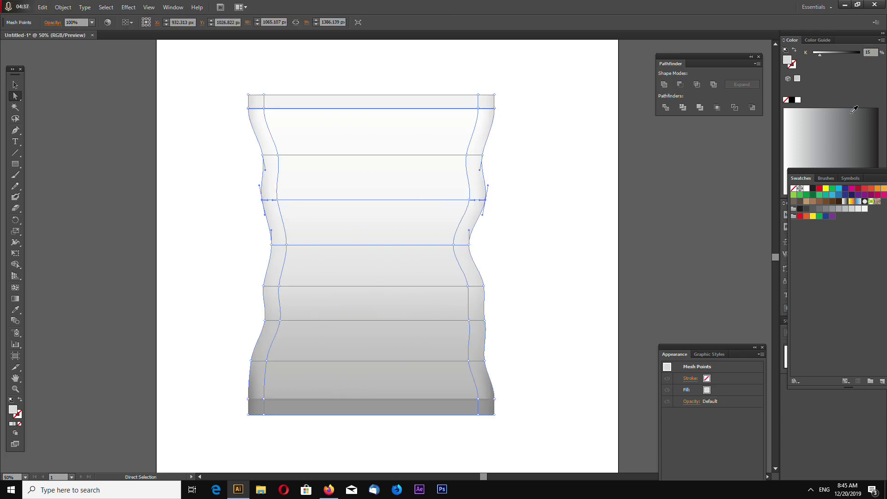
drag(873, 52, 852, 56)
key(Return)
click(584, 271)
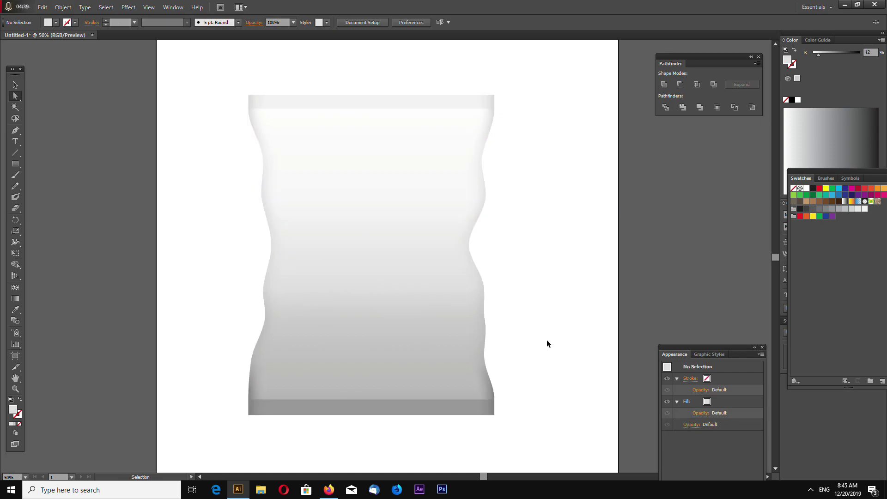
key(ctrl+minus)
key(ctrl+minus)
key(ctrl+plus)
key(ctrl+plus)
click(419, 243)
click(580, 264)
- Add four vertical mesh lines across the pouch's inner area, placing them along the horizontal line just above the middle
click(433, 285)
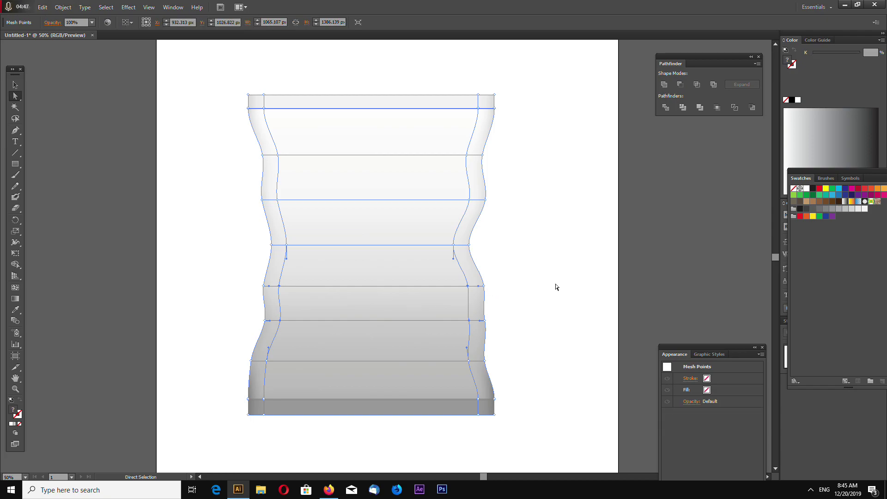
click(16, 288)
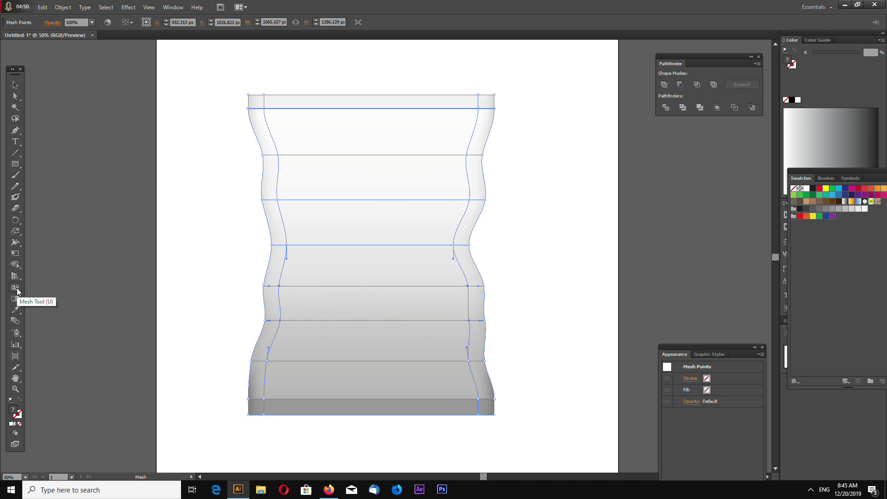
click(322, 199)
key(ctrl+z)
click(324, 200)
click(365, 200)
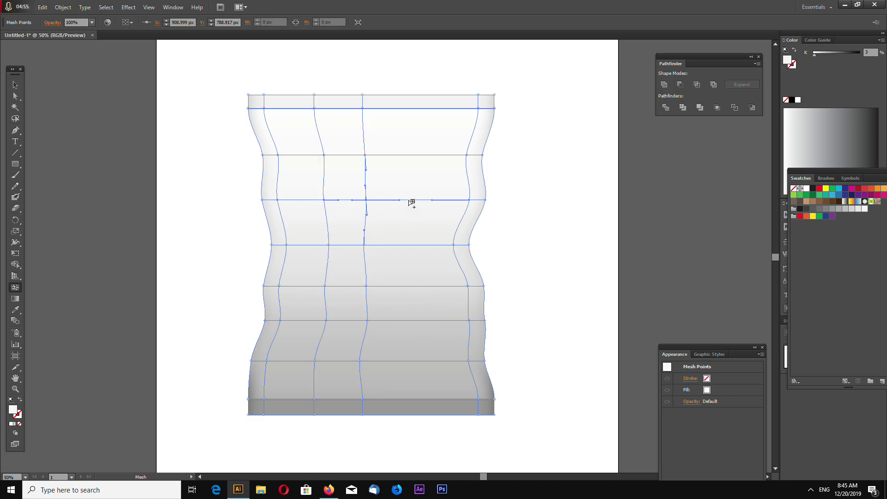
click(409, 200)
click(440, 200)
- Shift the four inner points on each of the two mesh lines above the middle up or down to form irregular waves
click(16, 96)
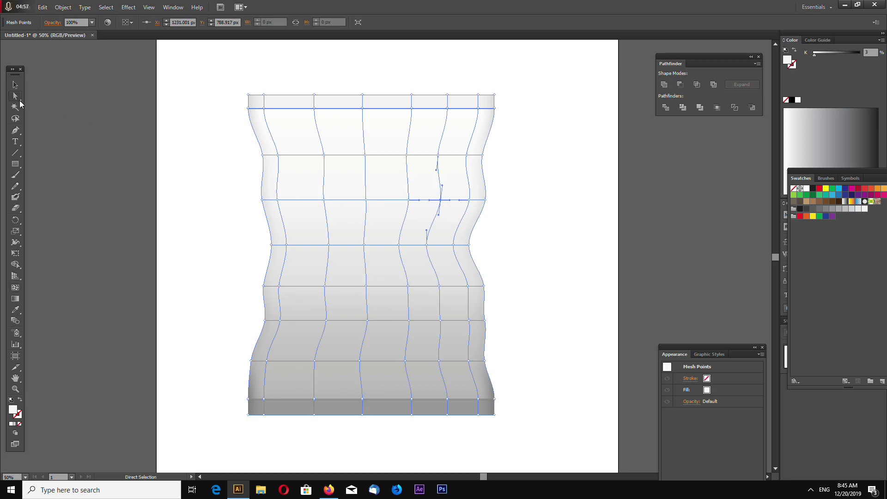
click(322, 155)
drag(323, 156, 312, 135)
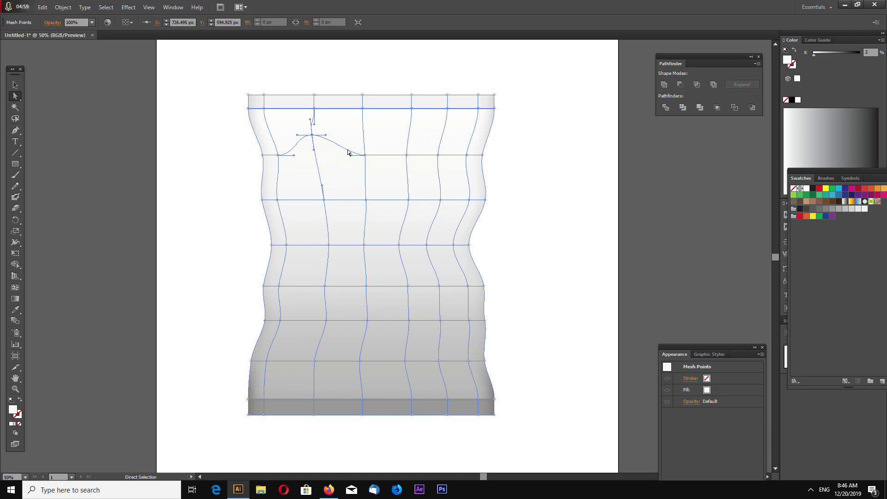
drag(365, 155, 461, 172)
drag(438, 200, 415, 191)
drag(363, 202, 380, 212)
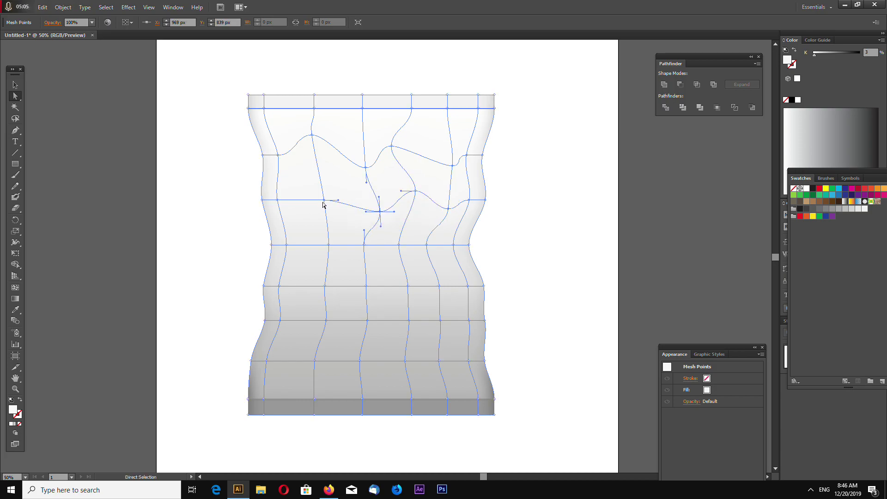
drag(323, 201, 310, 209)
- Alternately lower and raise the inner points of the middle mesh line and the line just below it
drag(329, 245, 410, 258)
drag(448, 245, 440, 238)
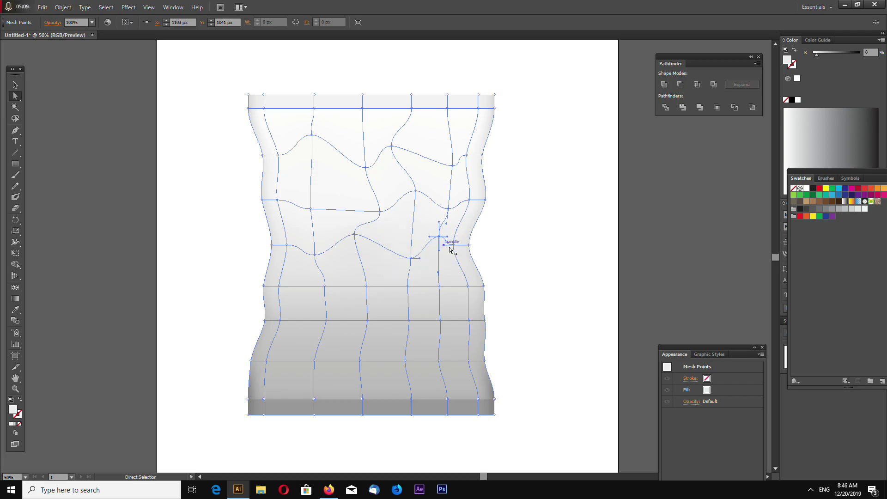
drag(325, 287, 362, 276)
click(408, 287)
drag(408, 299, 432, 278)
- Displace the inner points of the second and third mesh lines below the middle into uneven waves
drag(326, 321, 362, 315)
drag(409, 321, 436, 303)
drag(438, 362, 411, 351)
drag(361, 361, 372, 371)
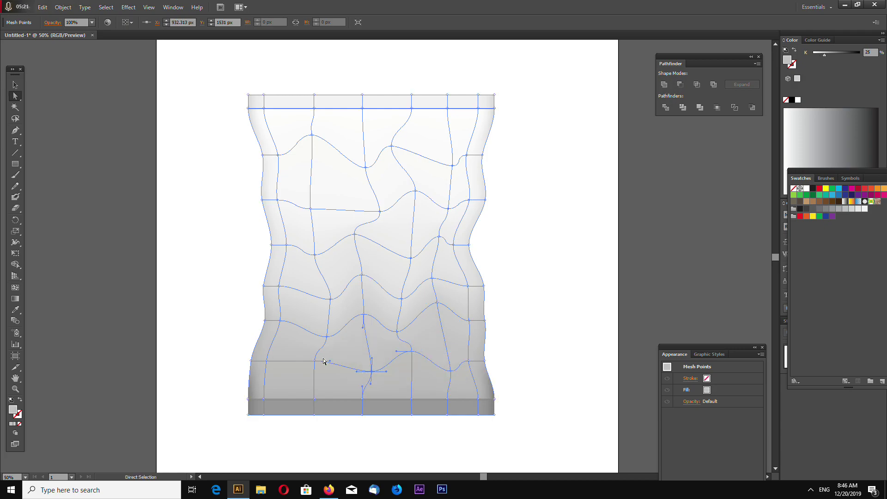
drag(315, 361, 293, 371)
click(540, 277)
- Set the two lowered inner points of the second mesh line above the middle to 10% black
click(445, 238)
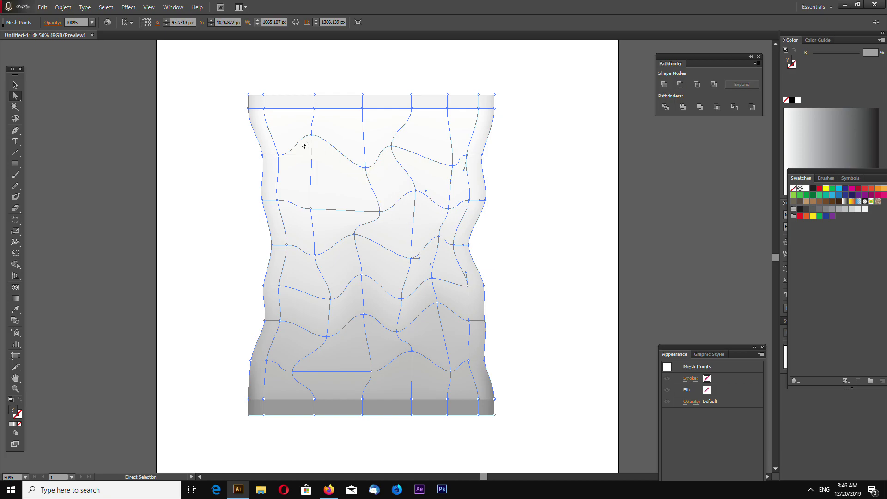
click(368, 169)
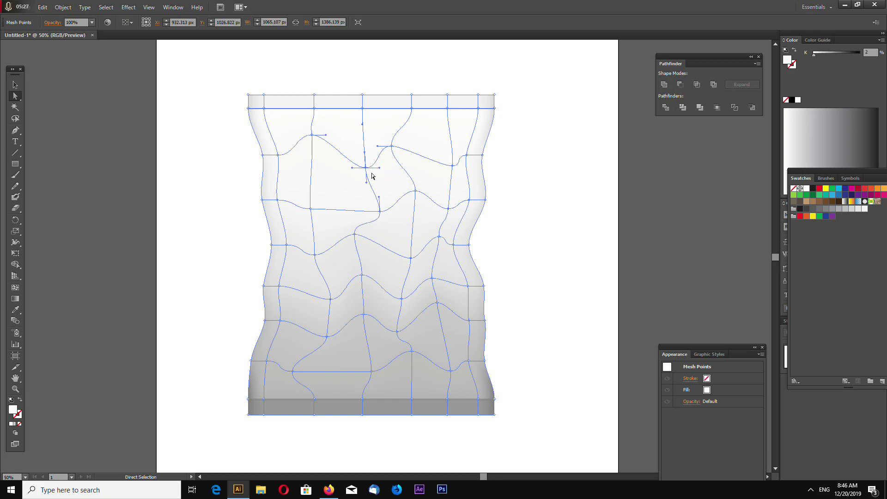
shift+click(453, 167)
drag(872, 52, 830, 56)
text(7)
key(Return)
text(10)
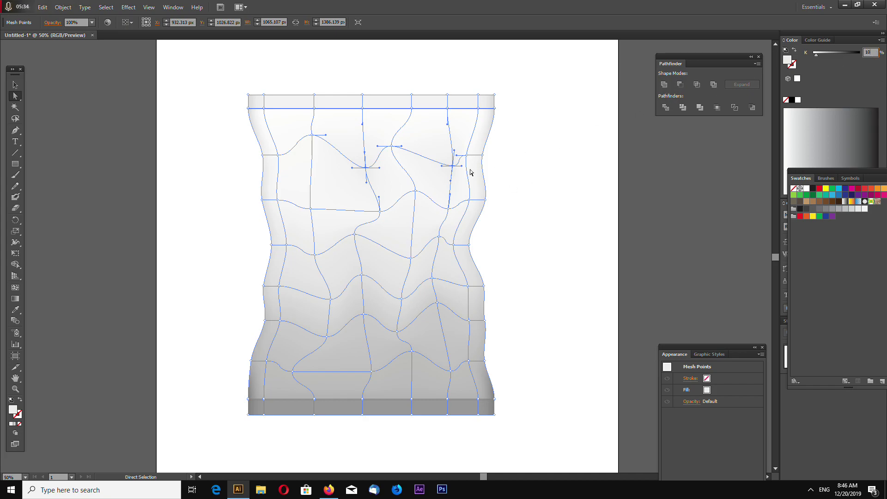
key(Return)
- Set the first and third inner points of the mesh line just above the middle to 12% black
click(415, 190)
shift+click(311, 209)
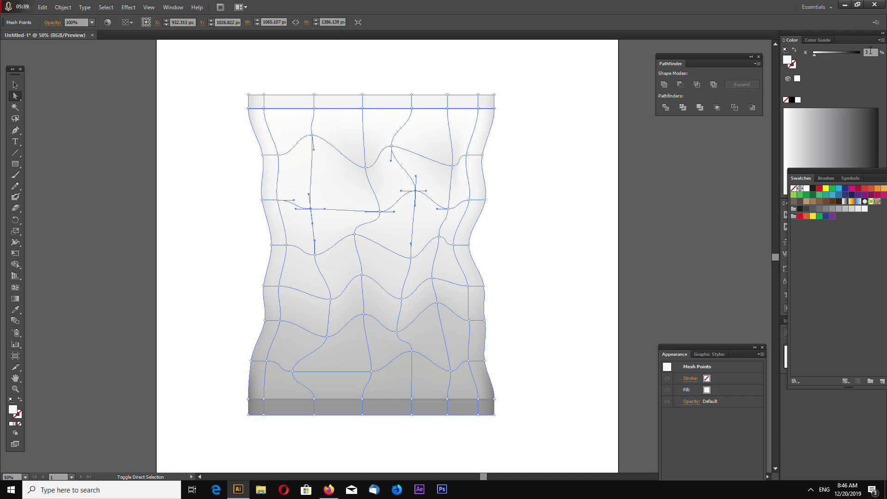
click(871, 52)
text(12)
key(Return)
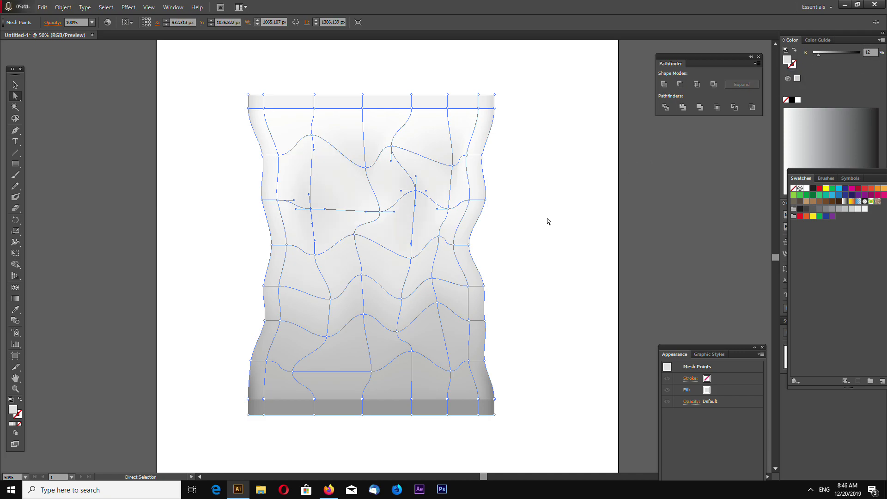
- Set the middle mesh line's second inner point and the point beside its right edge to 14% black
click(354, 235)
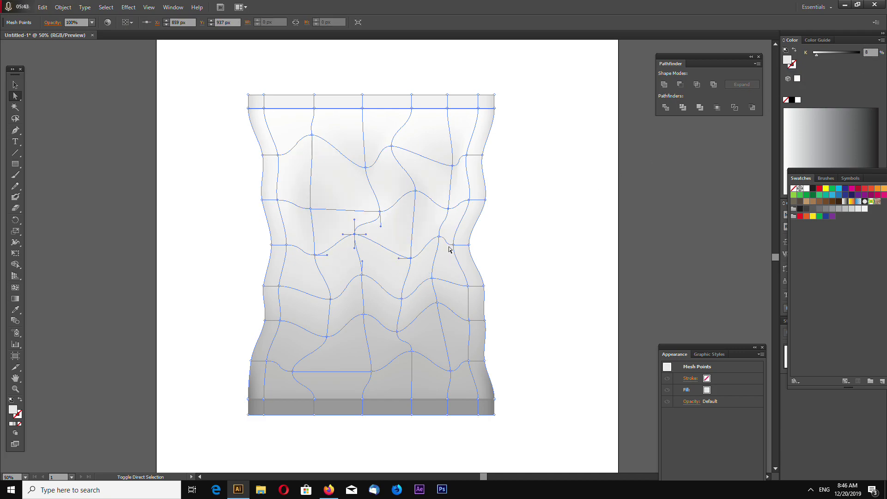
shift+click(454, 246)
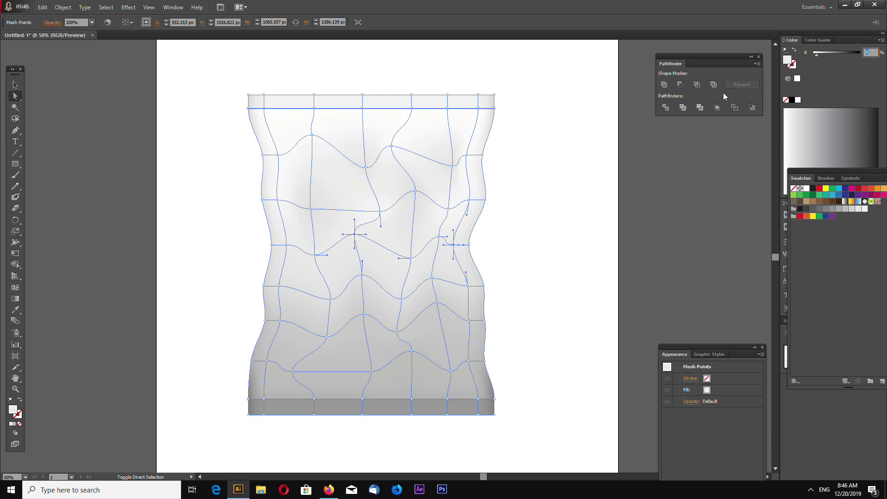
key(Return)
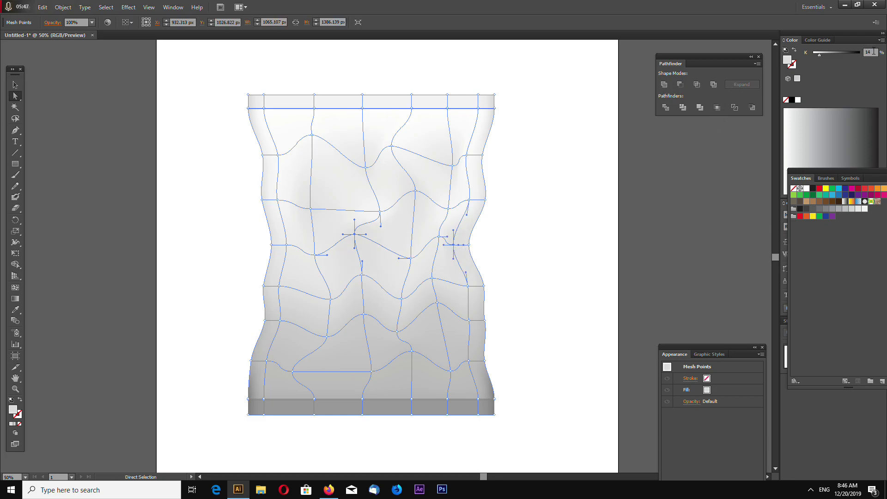
click(871, 52)
- Set the first and fourth inner points of the mesh line just below the middle to 15% black
click(330, 300)
shift+click(432, 277)
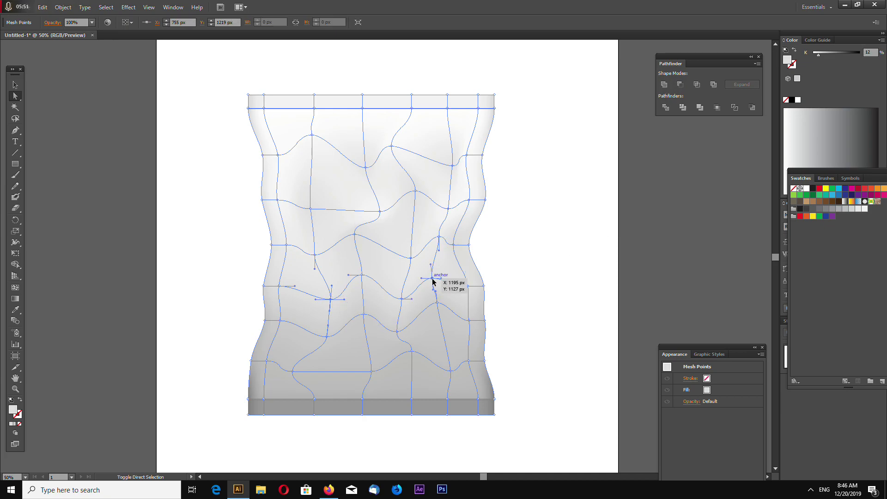
click(870, 53)
text(15)
key(Return)
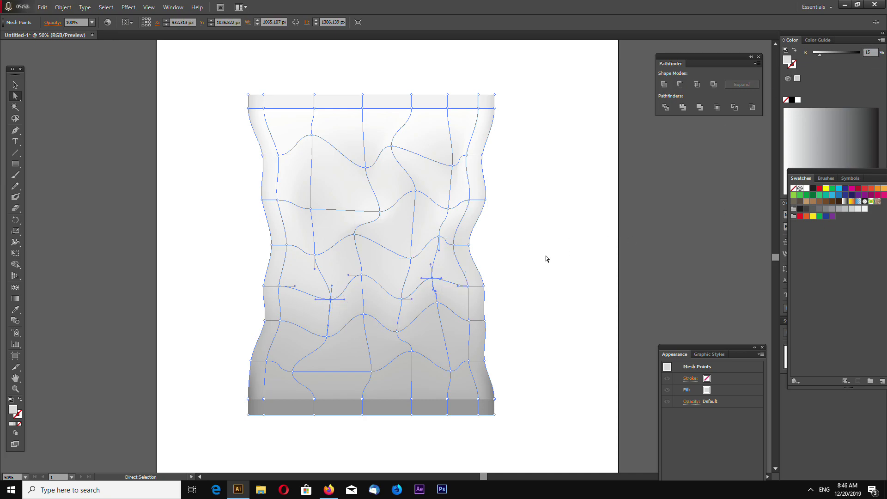
- Darken the two lowered inner points of the second mesh line below the middle in stages of 15%, 20%, 25% and finally 30% black
click(327, 337)
shift+click(363, 315)
shift+click(396, 331)
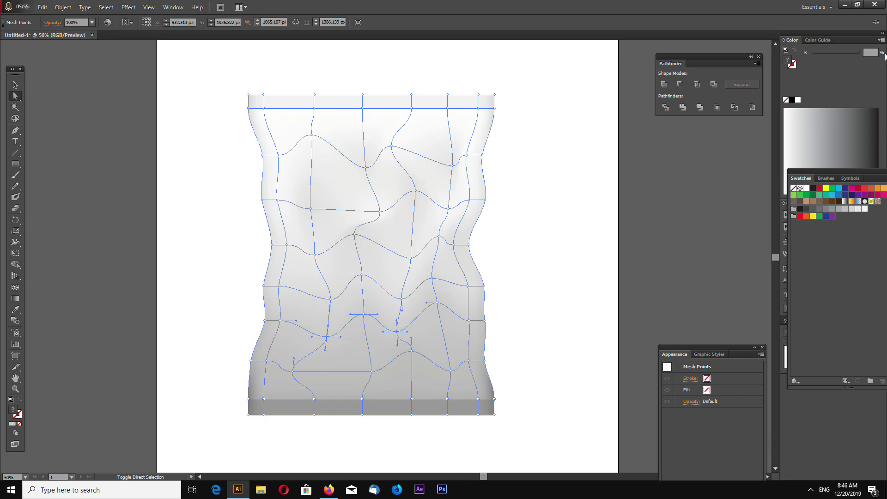
click(874, 54)
text(12)
key(BackSpace)
text(5)
key(Return)
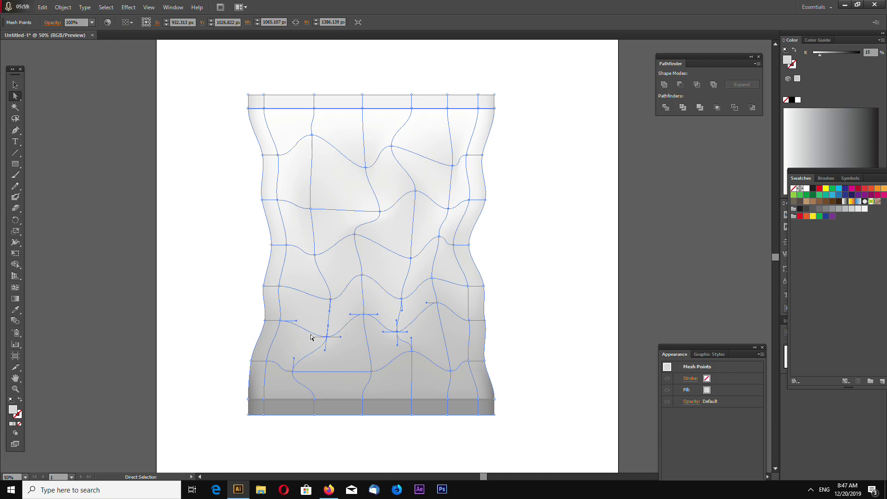
double_click(869, 52)
text(20)
key(Return)
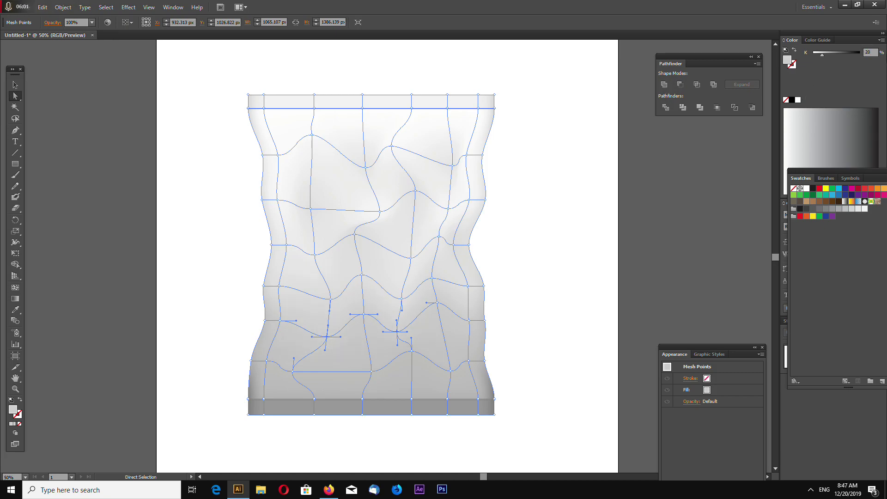
double_click(868, 53)
text(25)
key(Return)
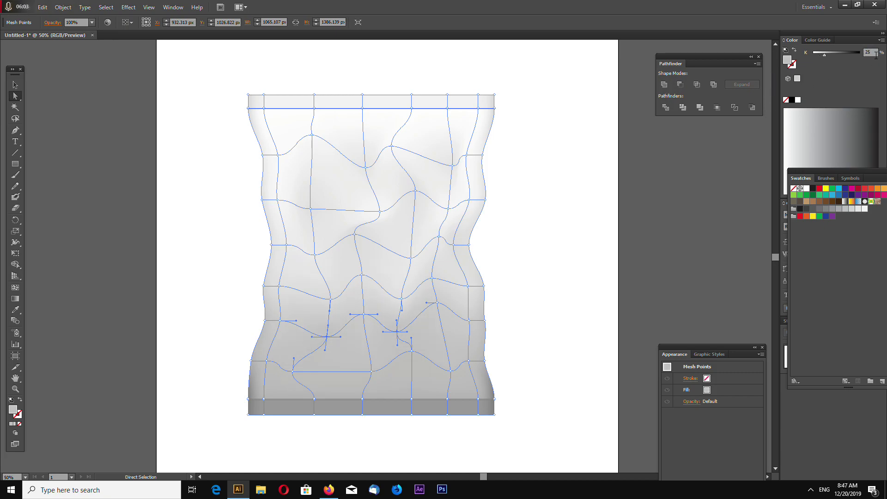
double_click(875, 53)
text(30)
key(Return)
click(606, 297)
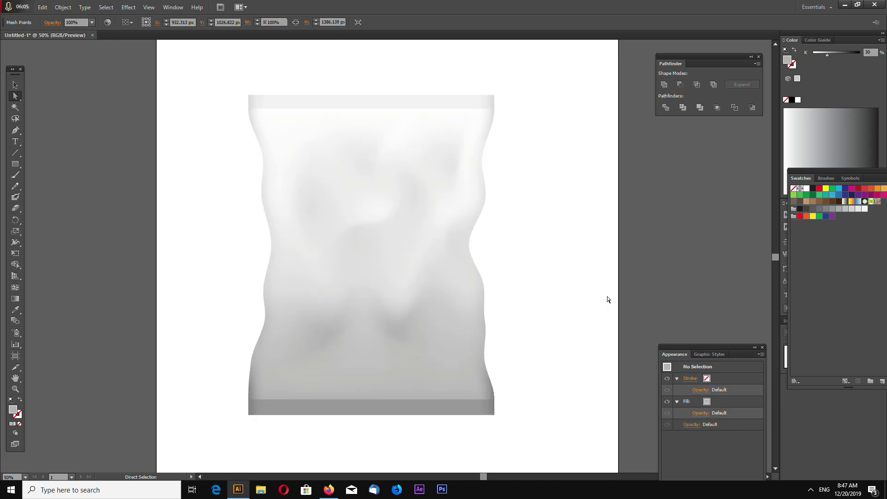
- Set the fourth inner point of the third mesh line below the middle to 35% black
click(404, 309)
click(450, 370)
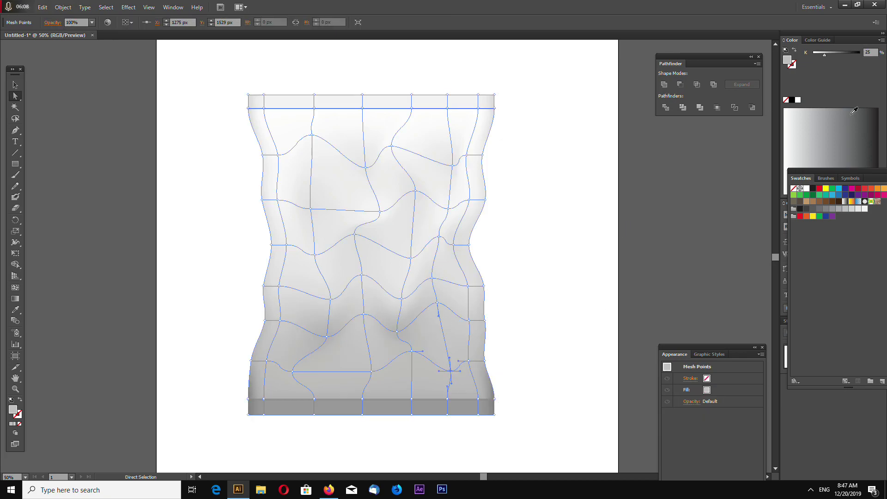
double_click(871, 53)
text(35)
key(Return)
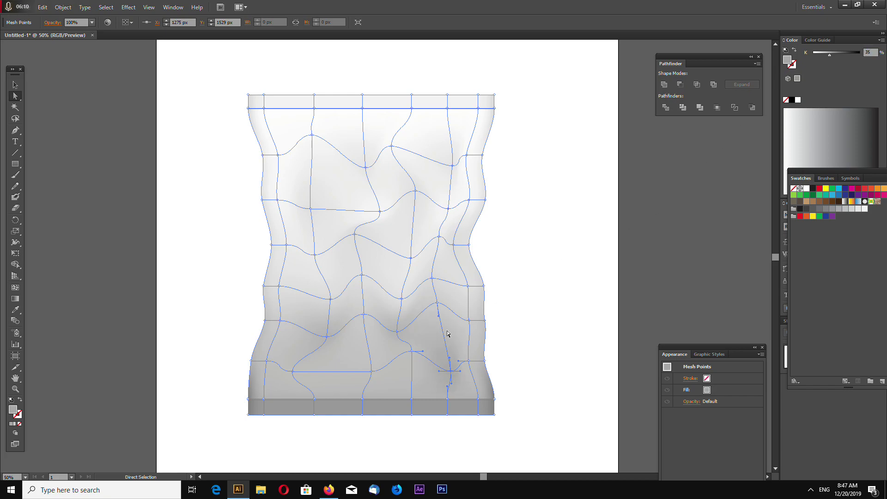
- Set the first inner point of the lowest wavy mesh line to 20% black
click(293, 371)
click(585, 278)
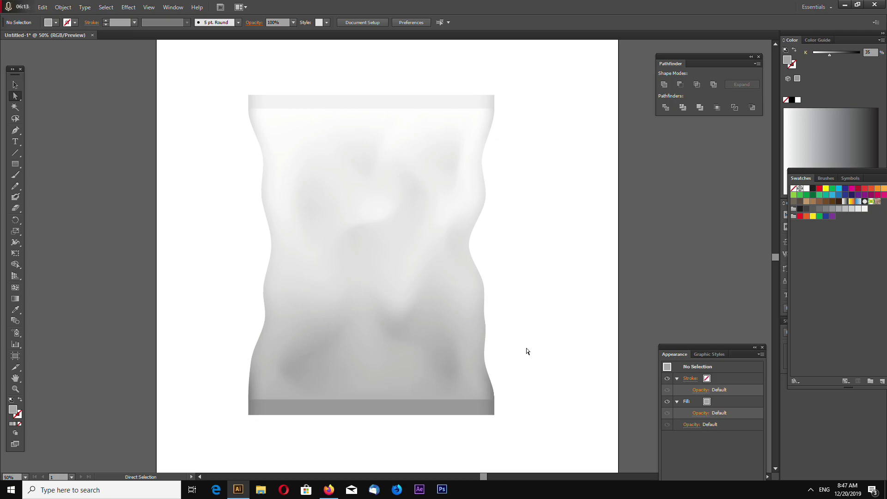
click(293, 372)
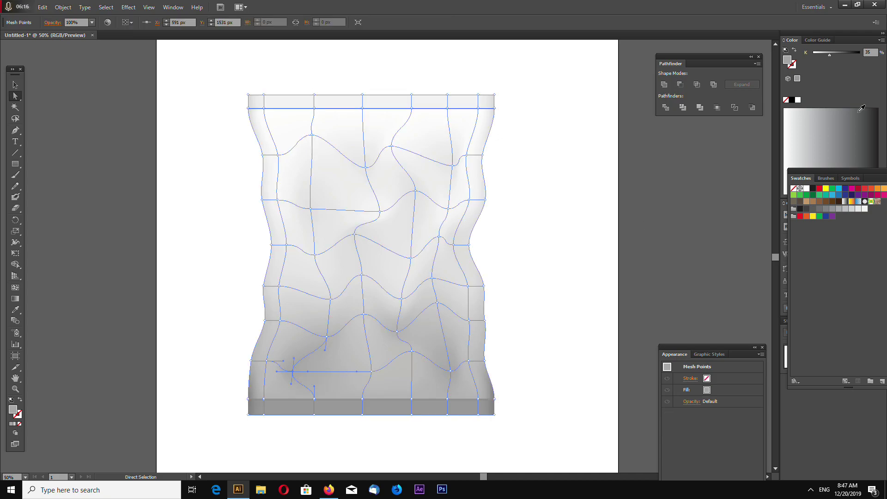
double_click(868, 52)
text(20)
key(Return)
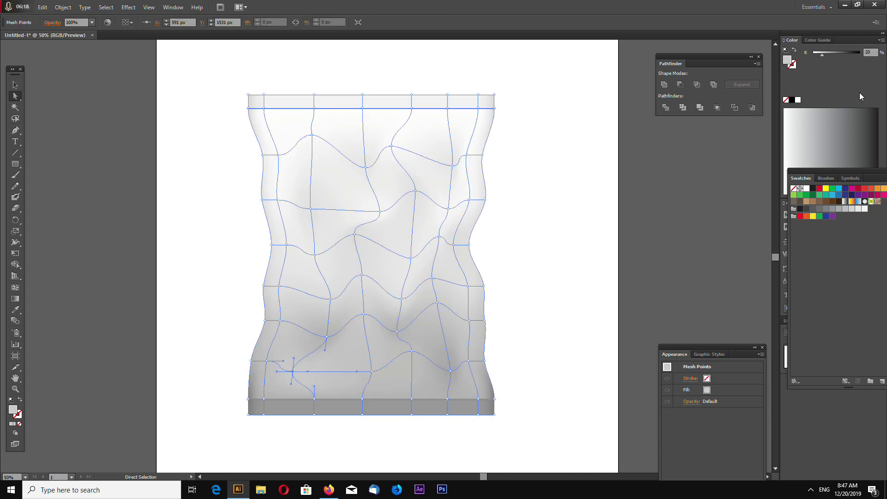
click(661, 213)
- Set the second, fourth and rightmost inner points of the mesh line beneath the top seal to 5% black
click(447, 191)
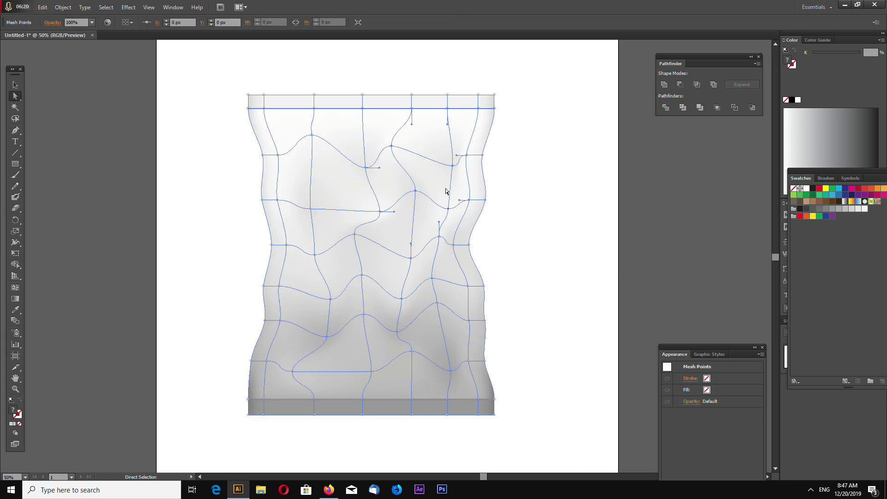
click(314, 110)
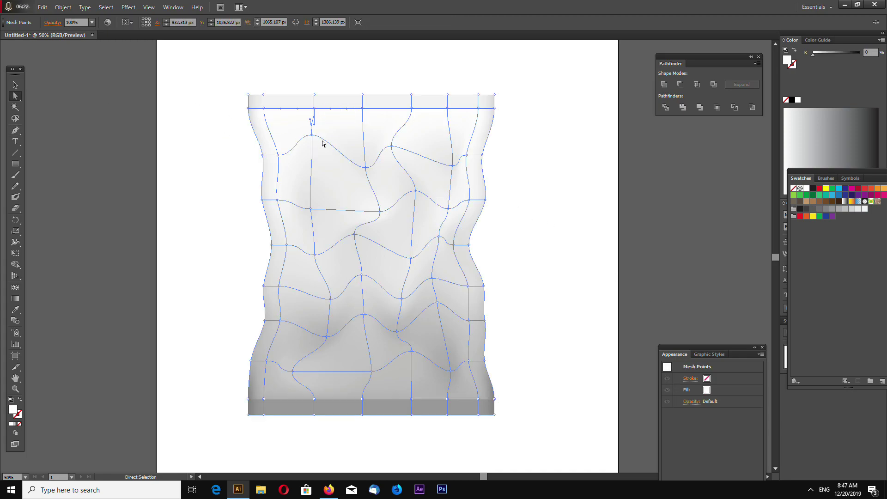
scroll(214, 271, up, 3)
key(ctrl+equal)
key(ctrl+equal)
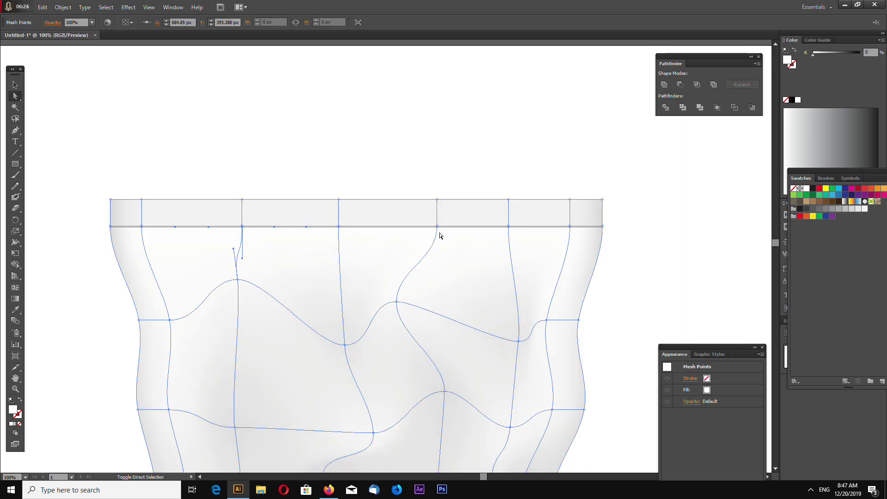
shift+click(438, 228)
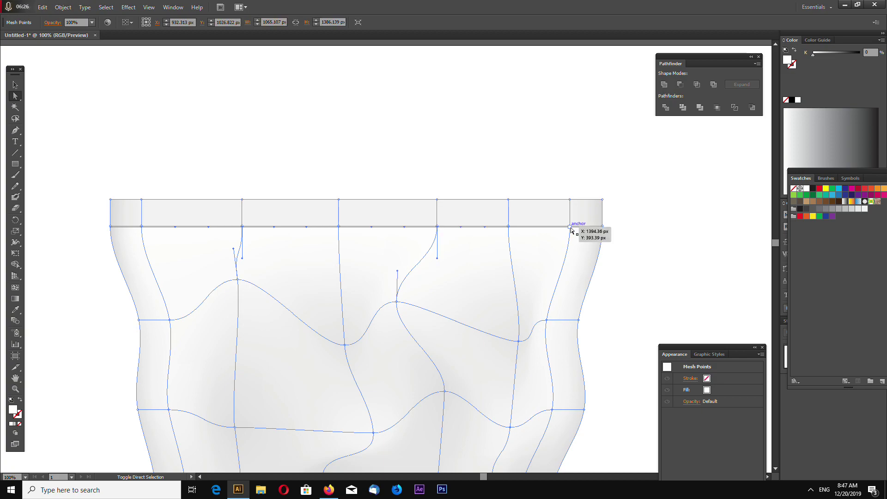
shift+click(571, 228)
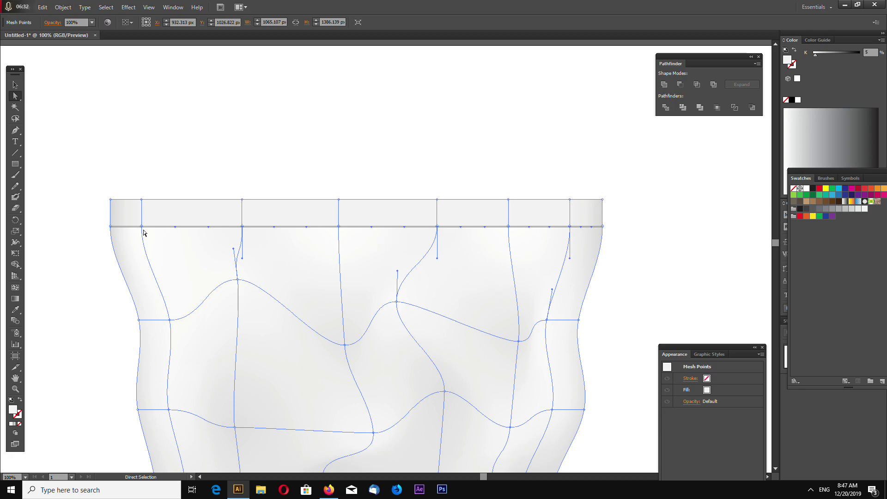
click(243, 160)
click(264, 255)
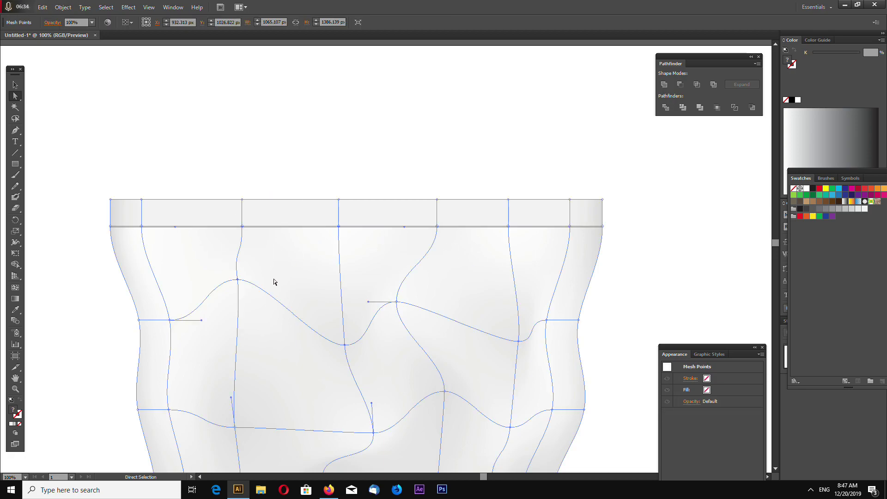
click(542, 153)
- Add five mesh points across the pouch's upper and middle areas with the Mesh tool, creating additional rows and columns
key(ctrl+minus)
key(ctrl+minus)
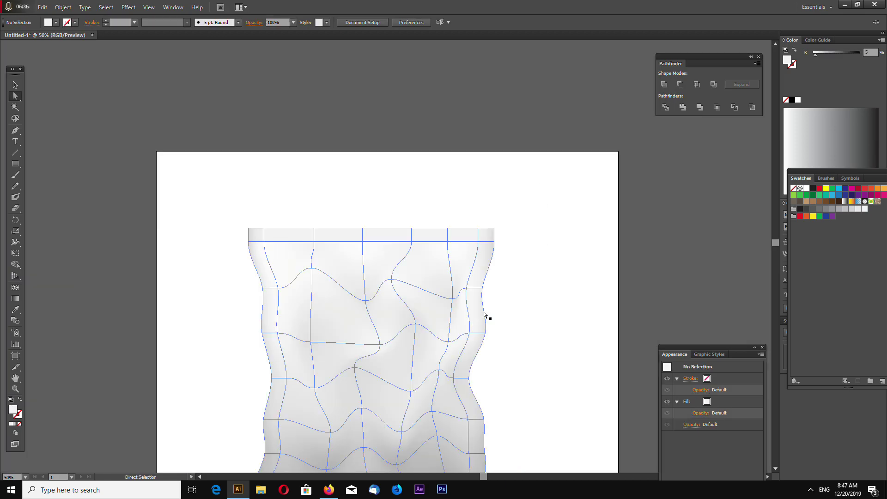
scroll(484, 314, down, 3)
click(422, 231)
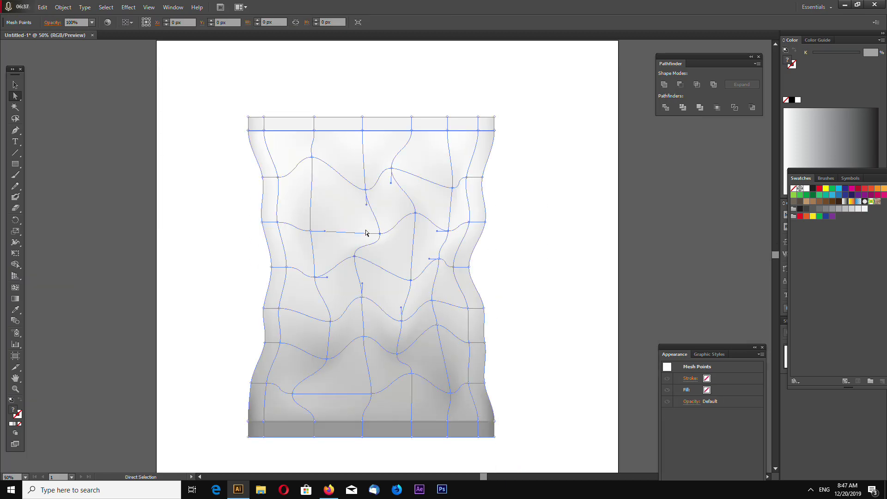
click(17, 287)
click(364, 151)
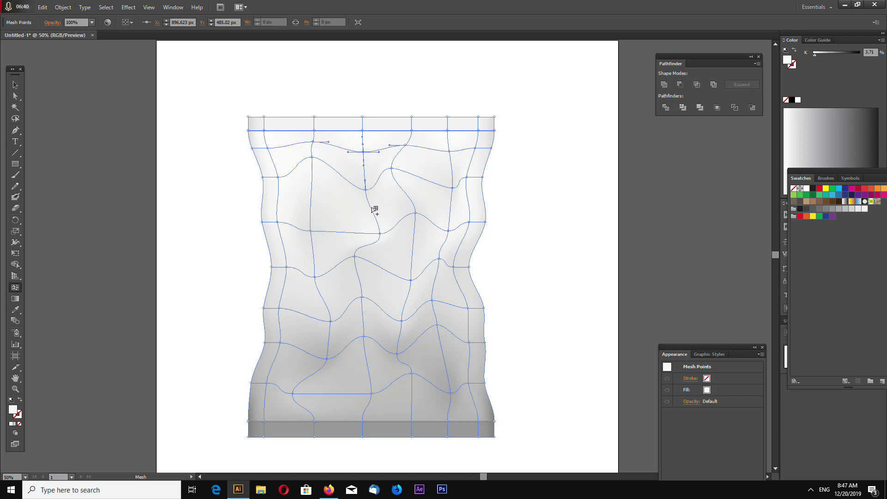
click(370, 207)
click(341, 232)
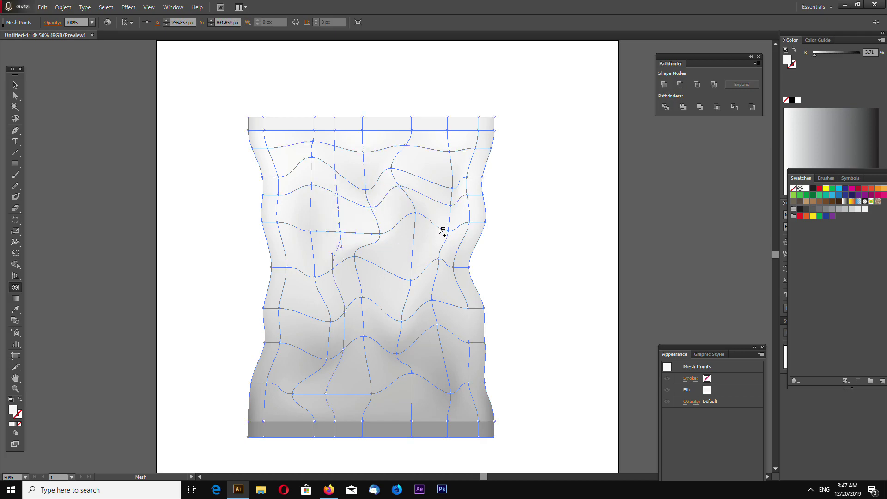
click(432, 222)
click(392, 275)
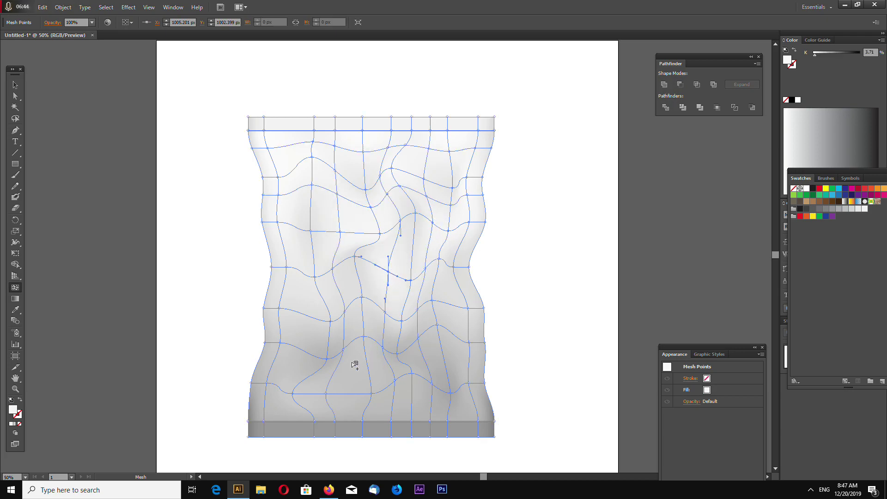
- Add a mesh point in the pouch's lower-left area, just above the lowest wavy mesh line, and set it to 25% black
click(334, 375)
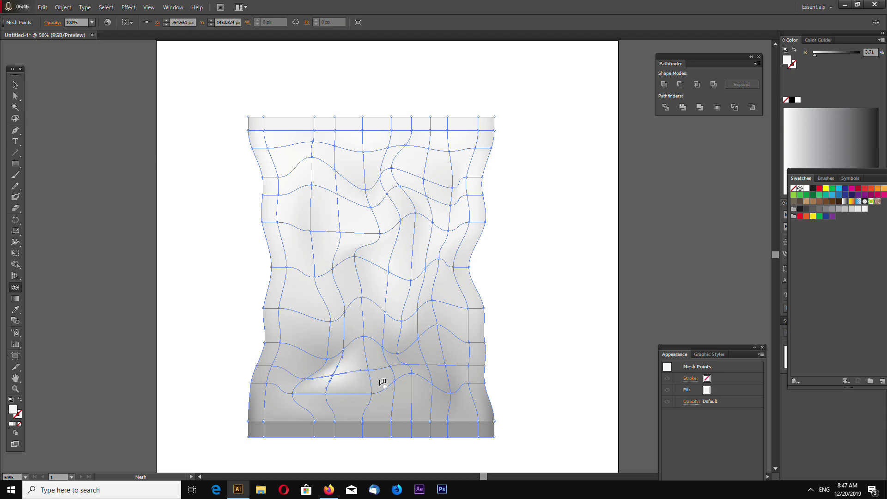
key(ctrl+z)
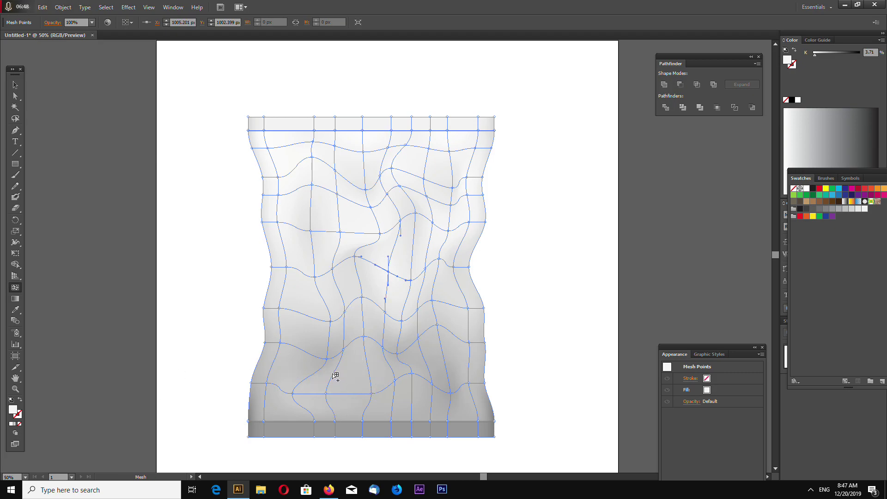
click(334, 373)
key(a)
click(868, 53)
text(25)
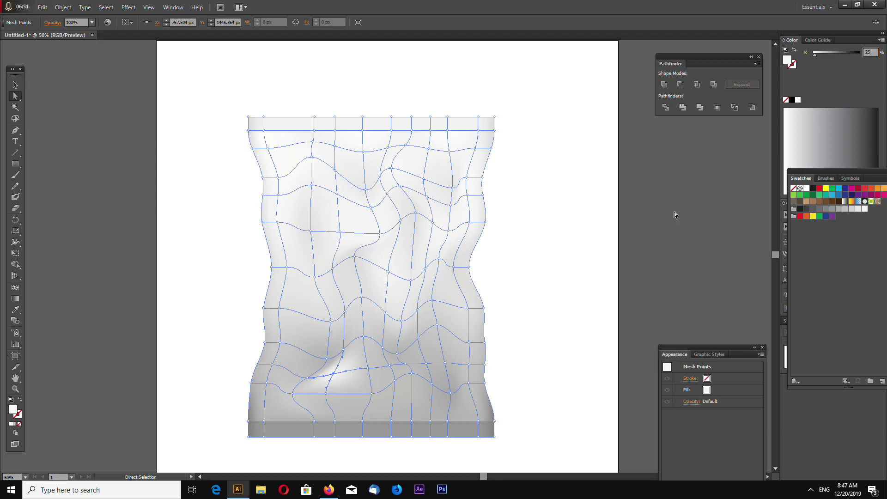
key(Return)
click(595, 291)
- Set three points on the new uppermost wavy mesh line and two lowered points on the line below it to 2% black
click(403, 241)
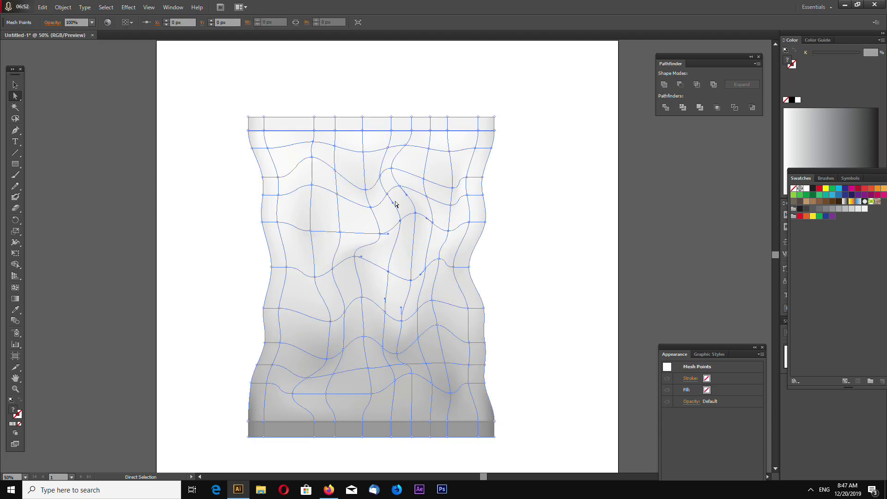
click(313, 141)
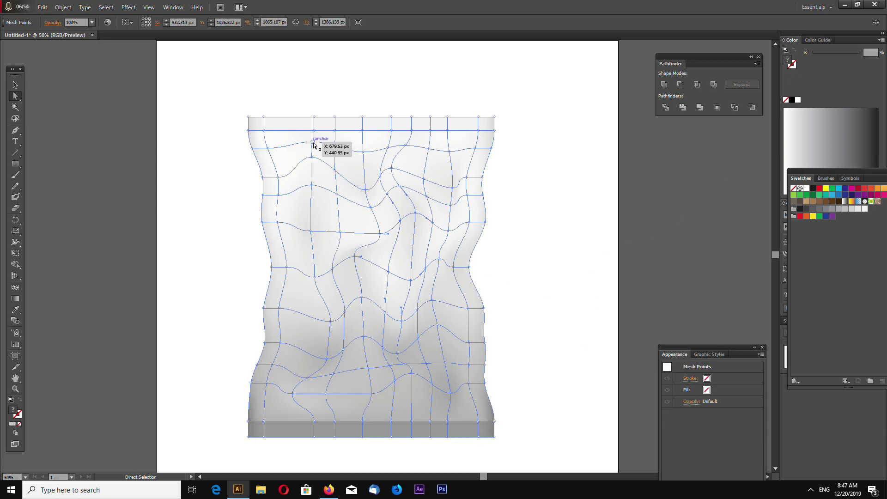
shift+click(366, 191)
shift+click(406, 144)
shift+click(451, 188)
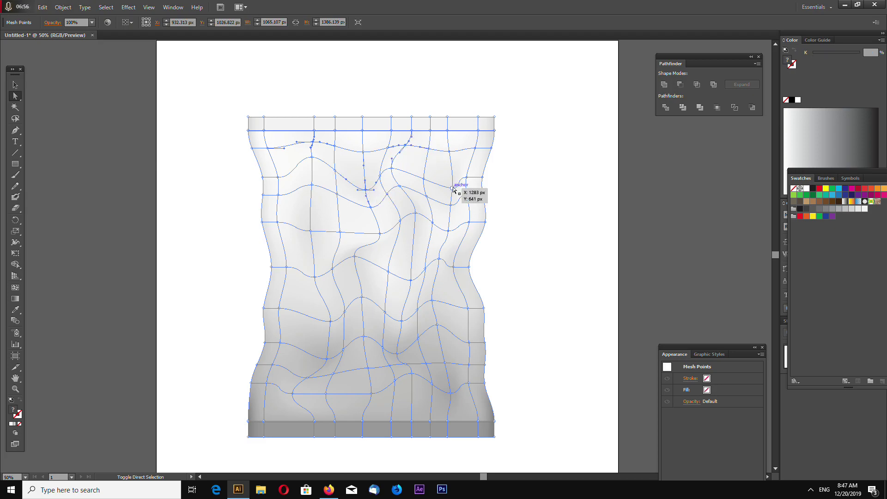
shift+click(476, 149)
click(871, 52)
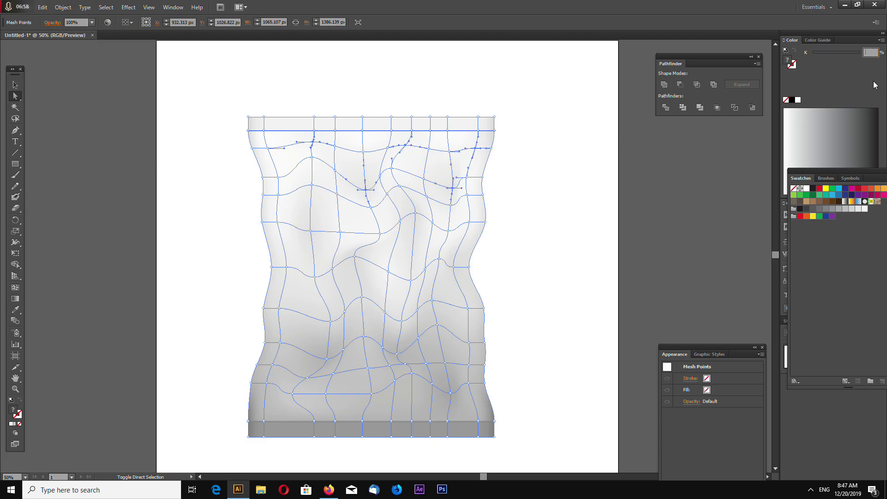
text(2)
key(Return)
click(536, 185)
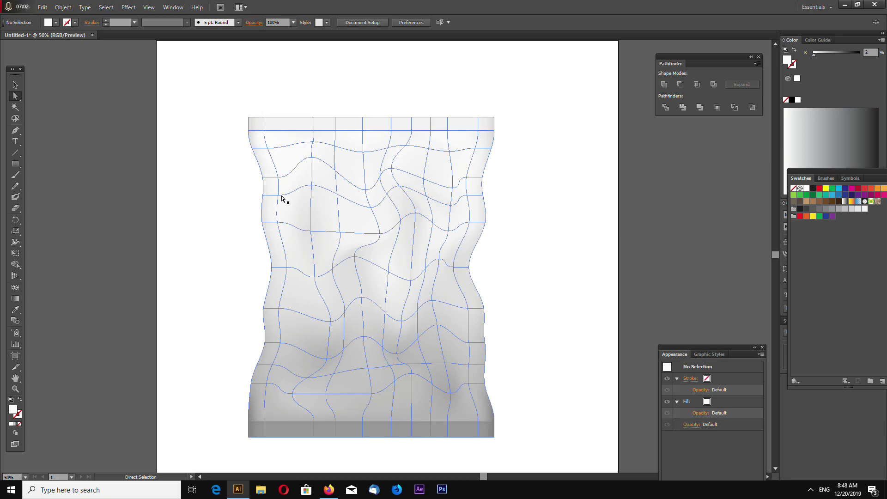
- Set the upper-left crest point, the upper-right point on the first wavy line and the dip point near the right edge to 12% black
click(312, 185)
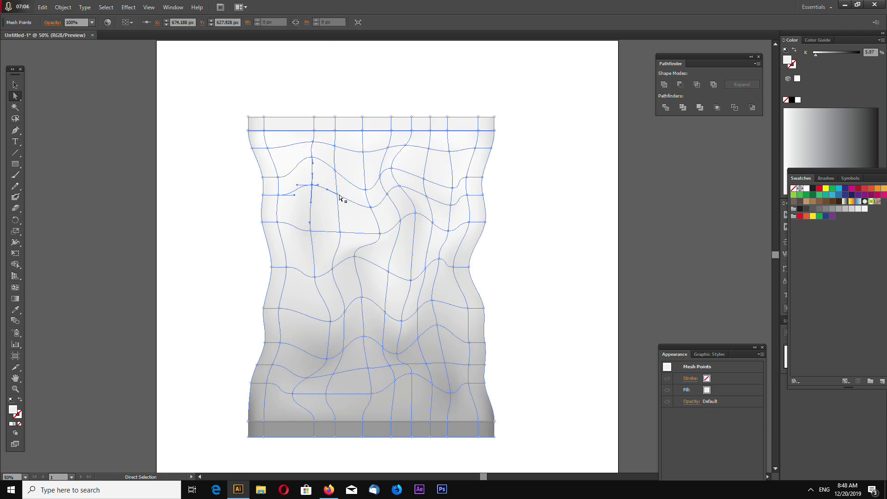
shift+click(430, 148)
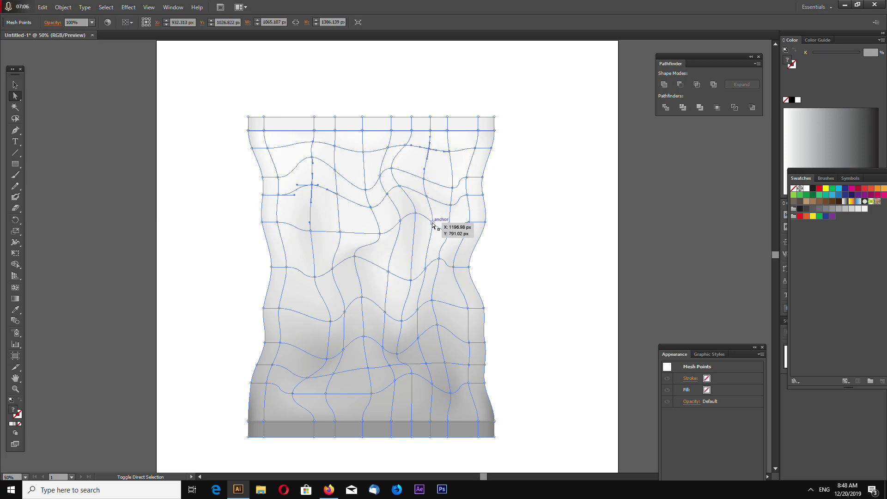
shift+click(449, 230)
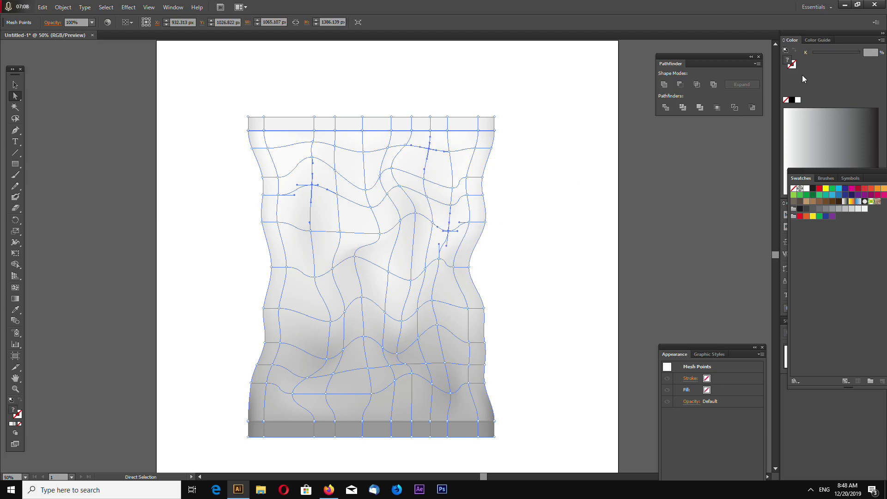
click(872, 52)
text(12)
key(Return)
click(622, 247)
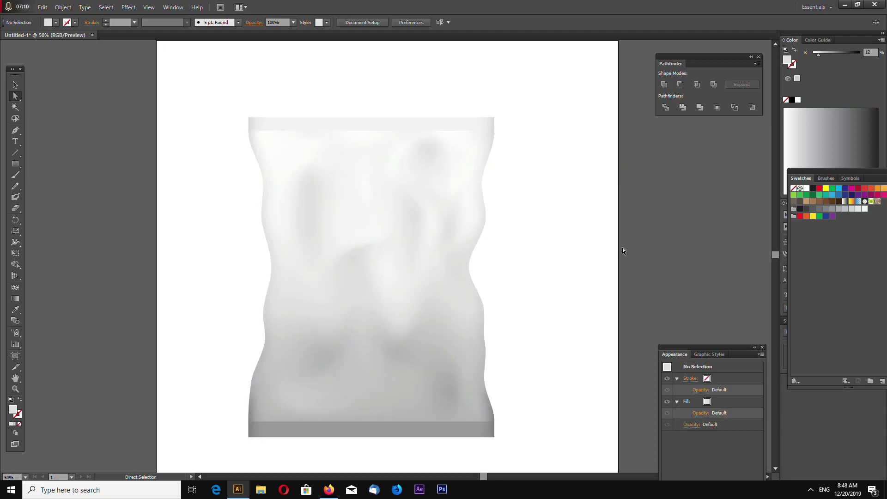
- Lighten the upper-left crest point to 7% black and the upper-right point on the first wavy line to 8% black
key(ctrl+minus)
key(ctrl+minus)
key(ctrl+minus)
key(ctrl+plus)
key(ctrl+plus)
key(ctrl+plus)
click(411, 236)
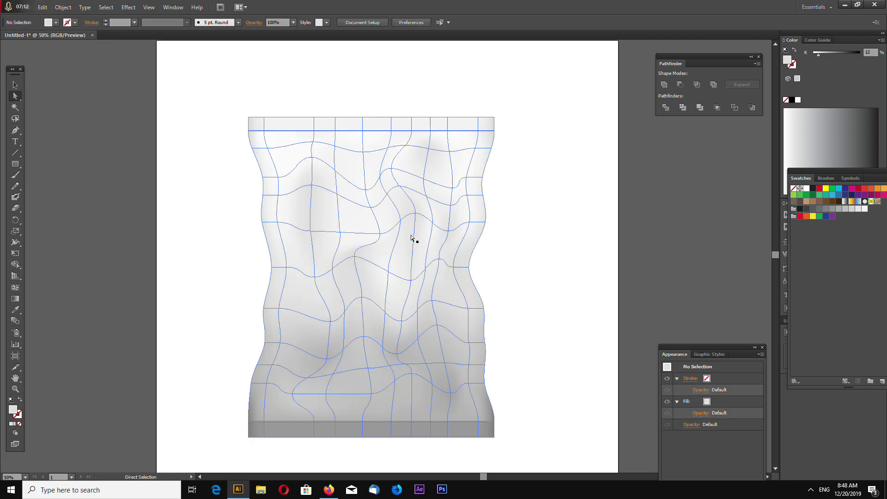
click(311, 185)
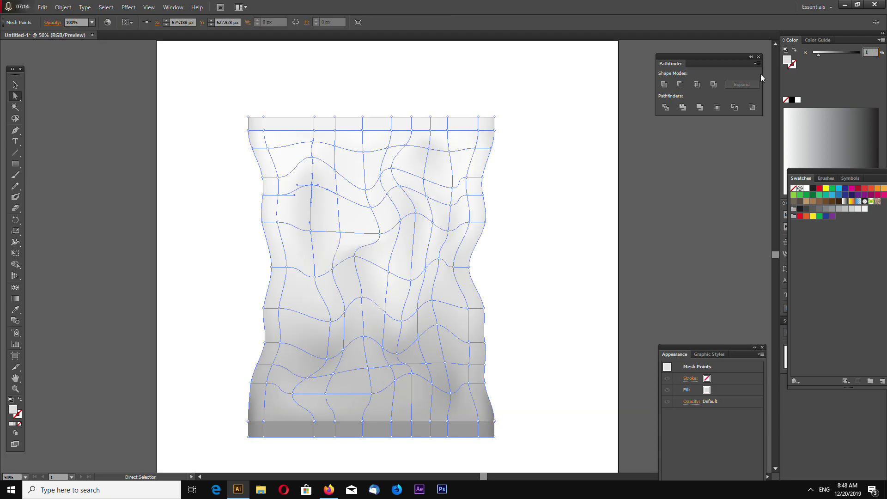
key(Return)
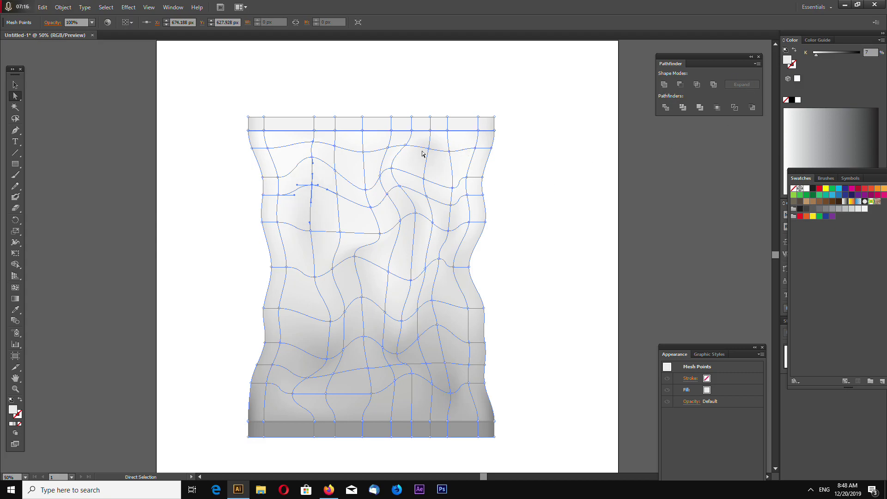
click(429, 148)
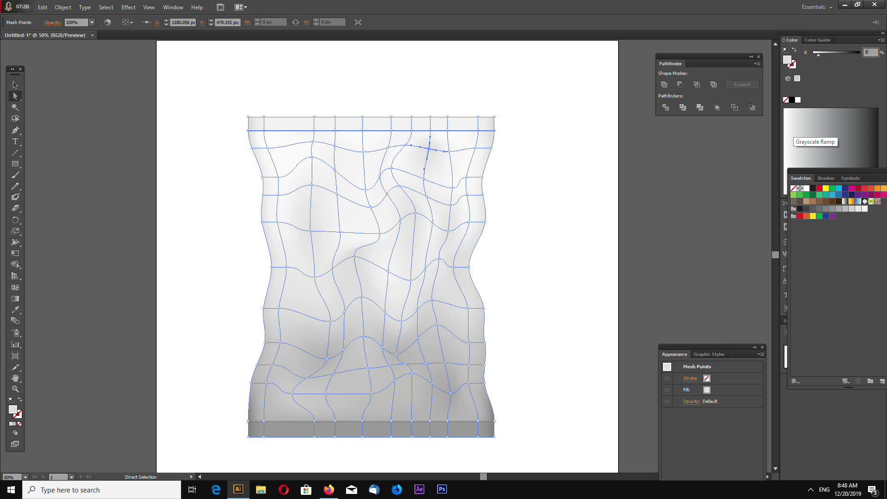
click(573, 269)
- Nudge the central crest point right and down to X 869 px, Y 947 px and set it to 10% black
click(370, 262)
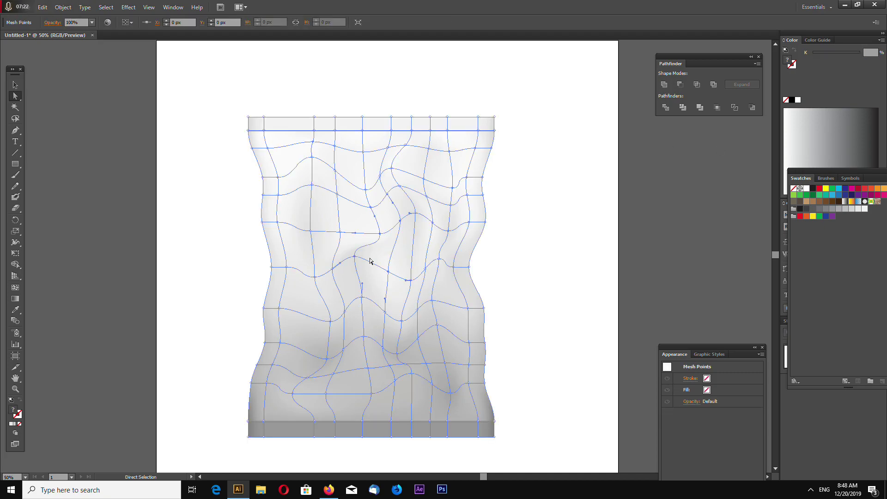
click(356, 259)
key(shift+Right)
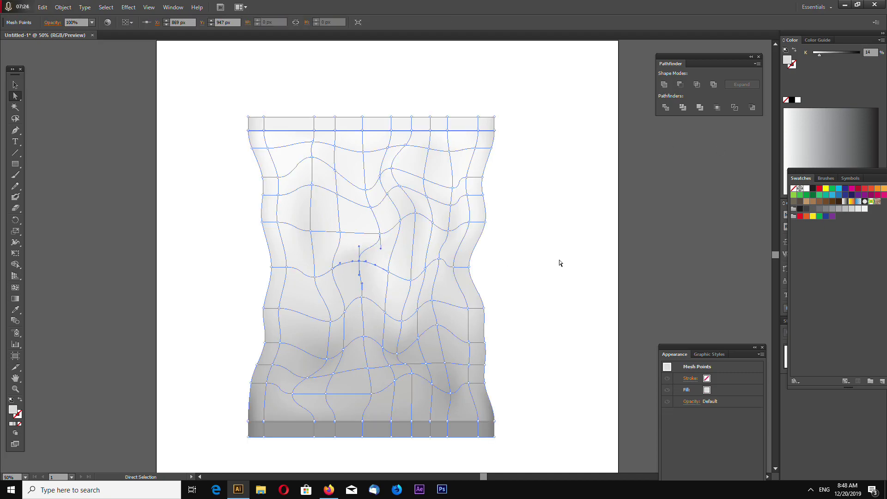
click(580, 326)
click(367, 264)
click(359, 261)
click(869, 52)
text(10)
key(Return)
click(557, 298)
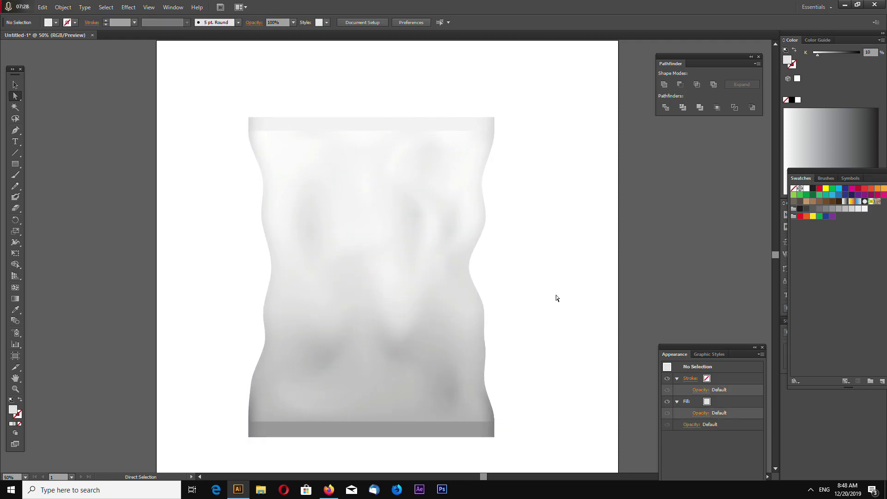
- Nudge the whole pouch mesh right until it sits roughly centred across the width of the artboard
key(ctrl+minus)
key(ctrl+minus)
key(ctrl+minus)
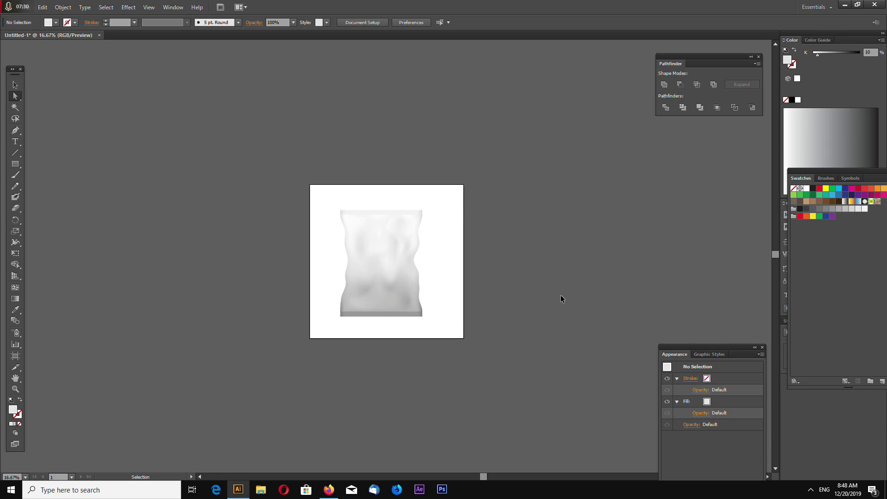
key(ctrl+plus)
key(ctrl+plus)
click(16, 85)
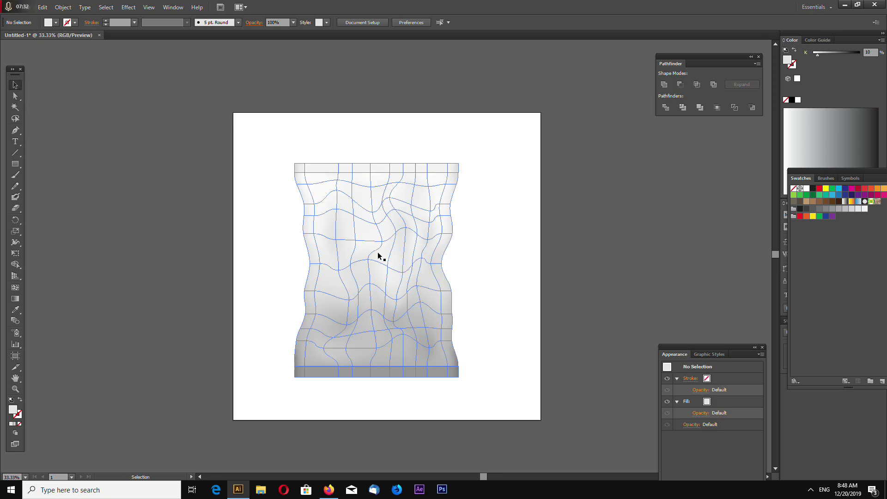
click(379, 254)
key(shift+Right)
key(shift+Right)
key(shift+Right)
key(shift+Right)
key(shift+Right)
click(544, 293)
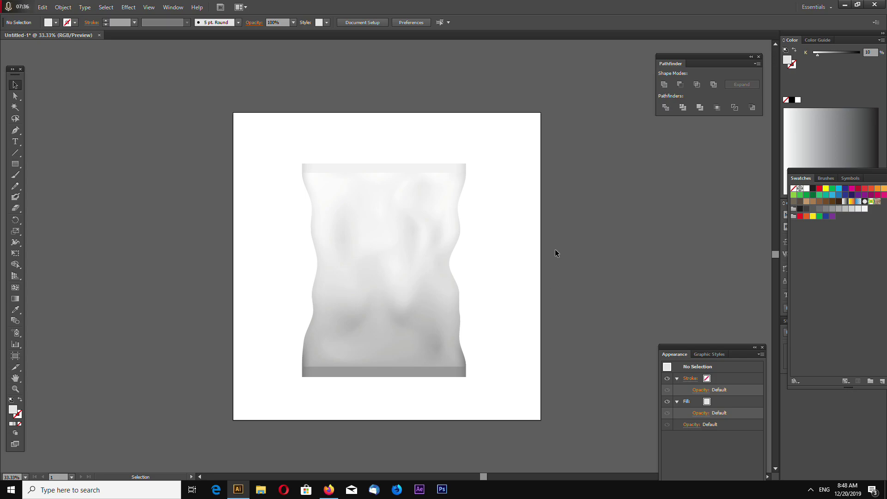
- Examine the finished pouch's grey shading, creases and mesh lines up close and as a whole on the artboard
key(ctrl+minus)
key(ctrl+plus)
click(458, 279)
click(529, 283)
click(444, 323)
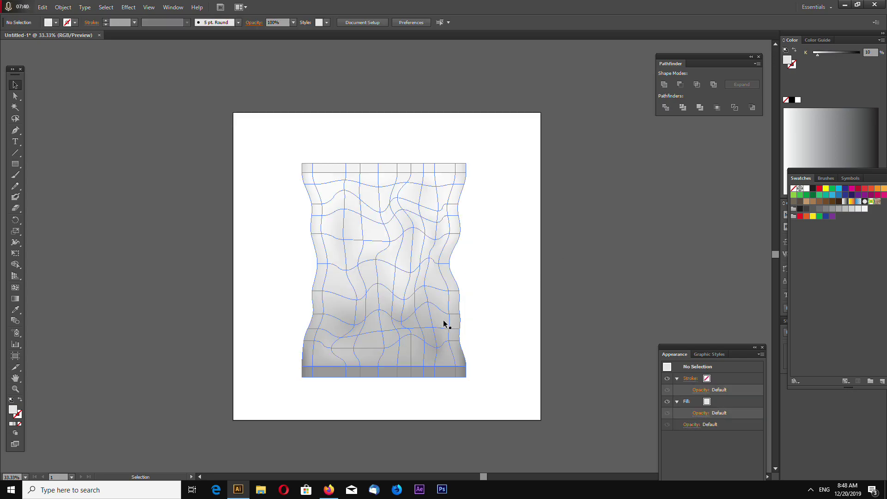
click(524, 326)
scroll(524, 325, down, 3)
key(ctrl+plus)
scroll(524, 325, up, 4)
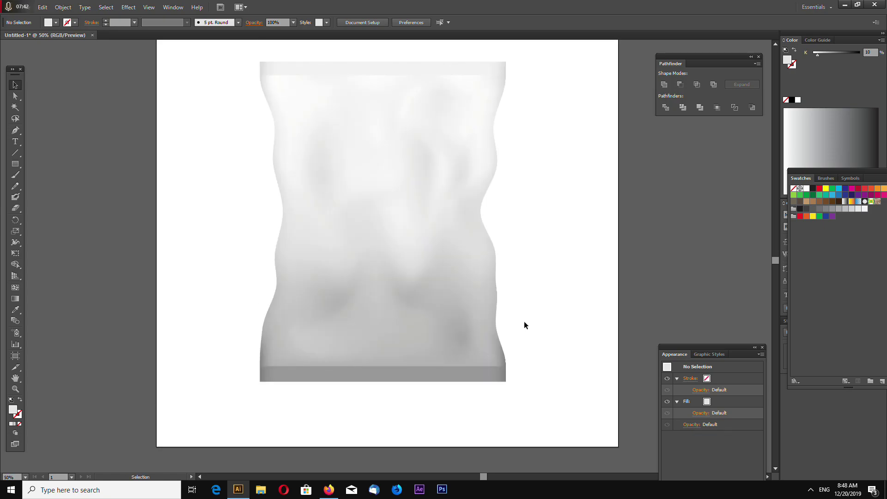
key(ctrl+minus)
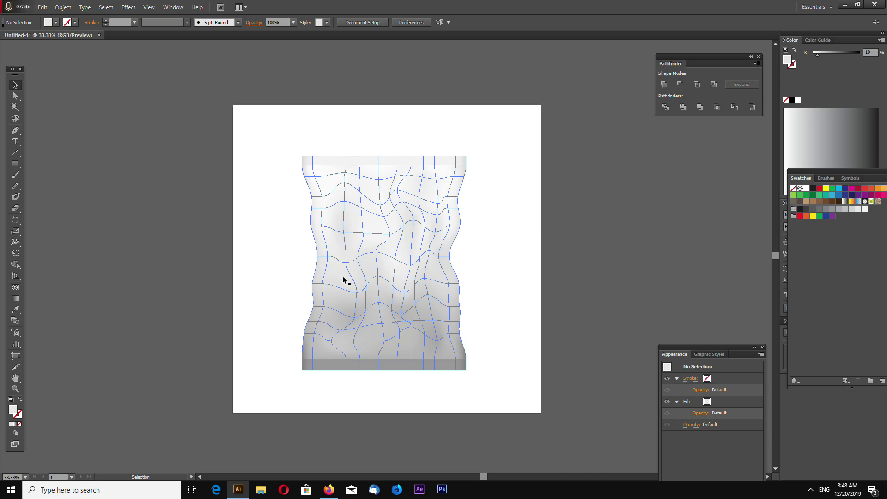
drag(507, 382, 421, 153)
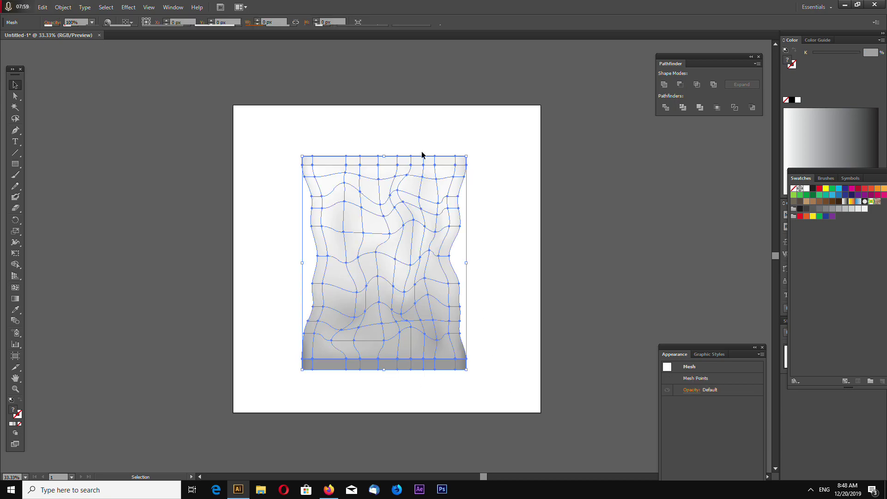
click(519, 317)
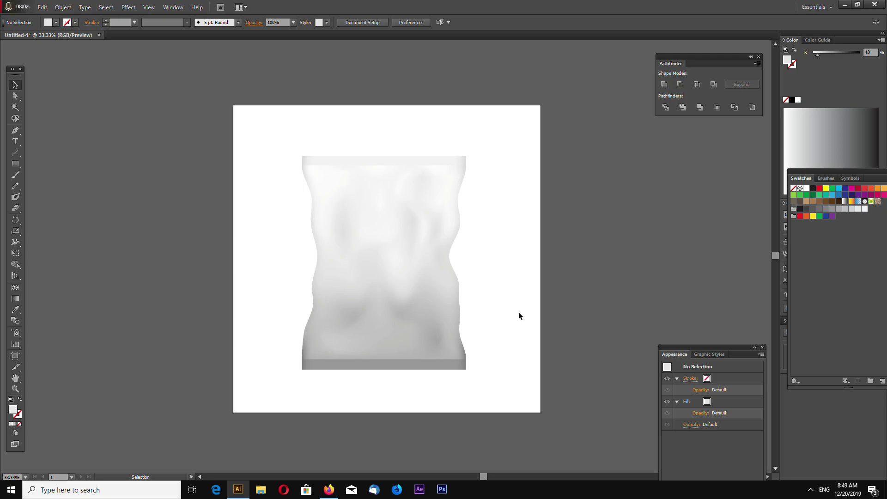